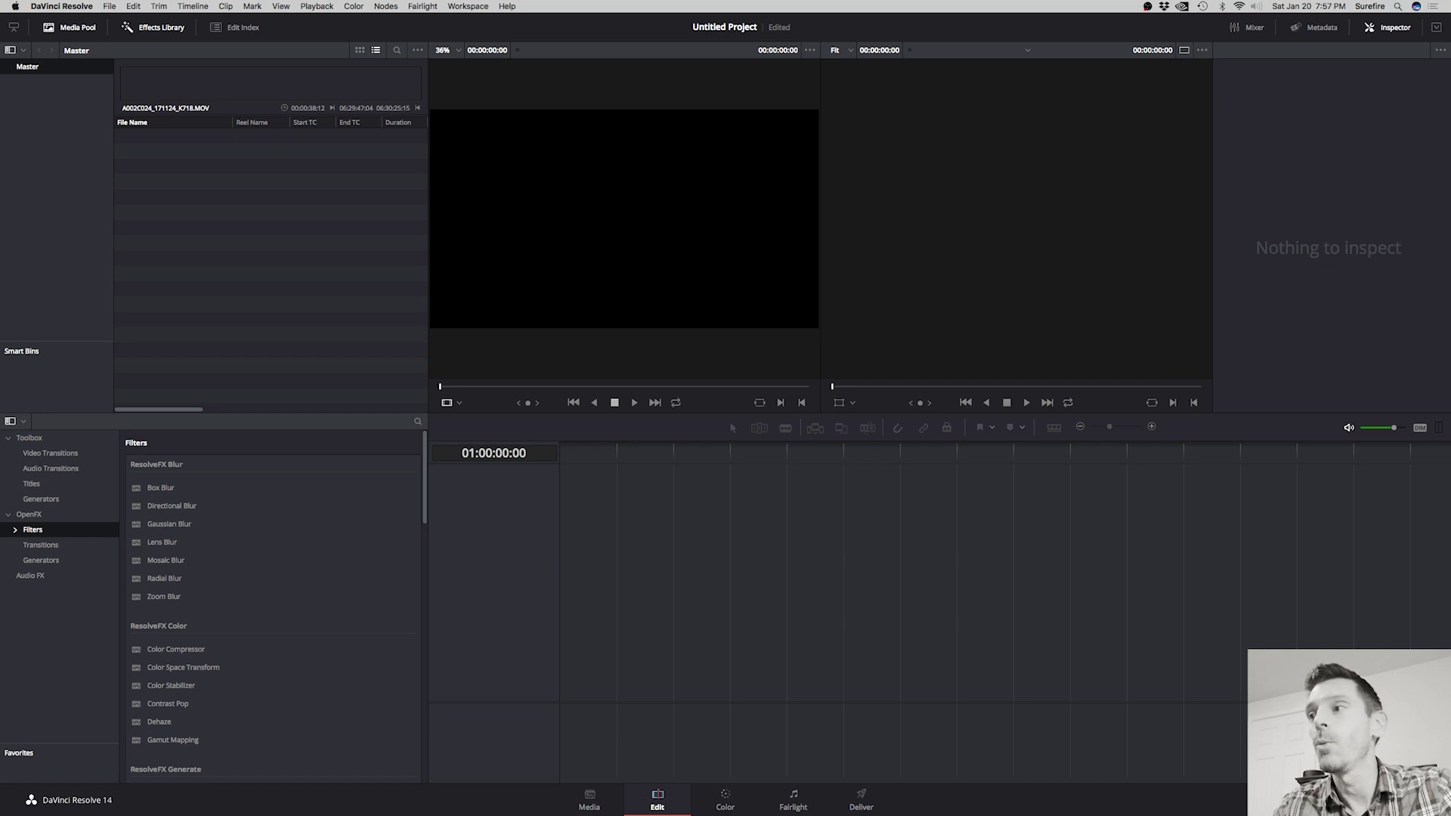
Open the Project Settings dialog on Master Settings with Shift+9
{"action": "key", "text": "shift+9"}
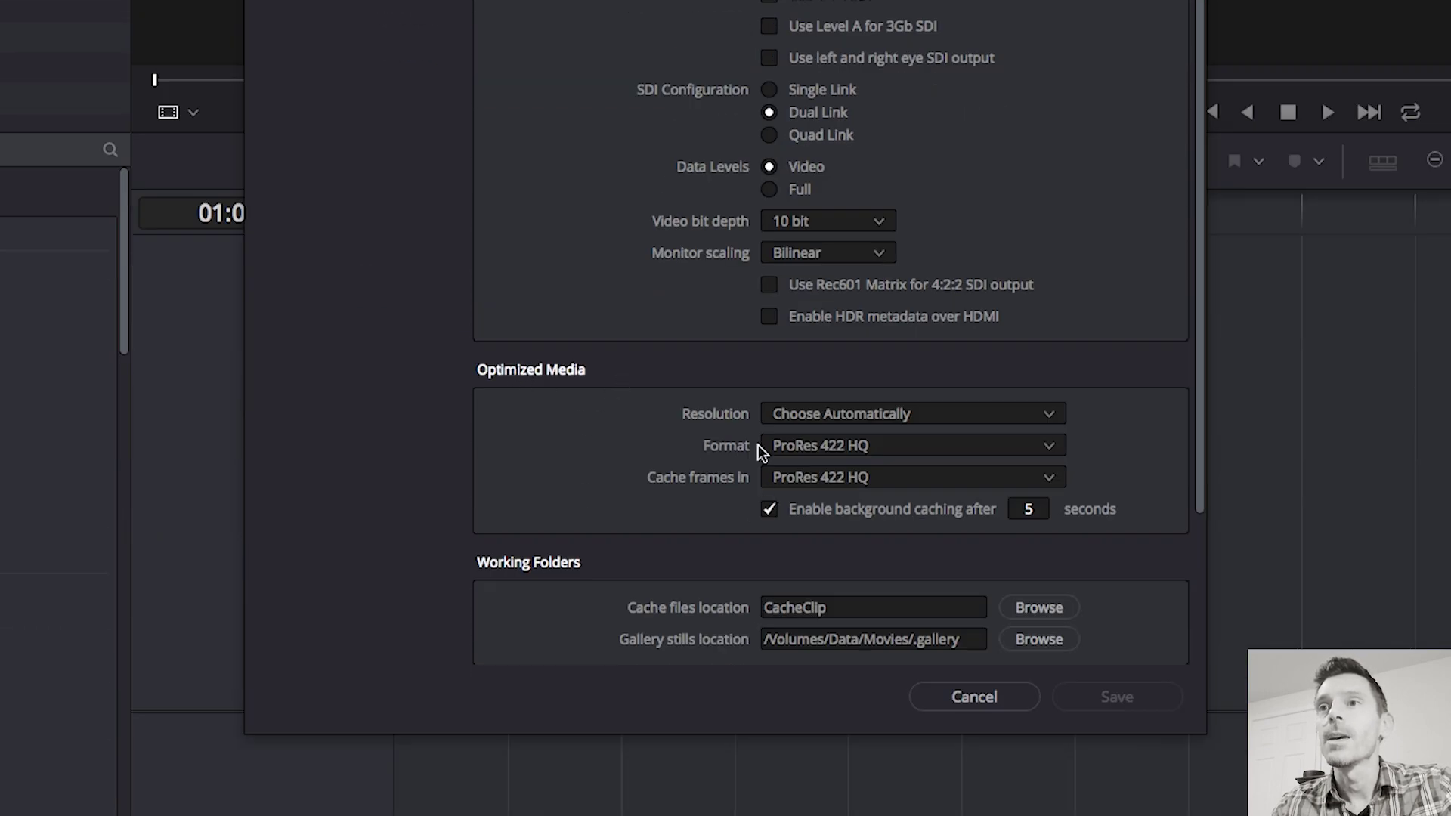
Set the optimized media format and render cache format to ProRes 422 Proxy and save
{"action": "left_click", "coordinate": [1019, 451]}
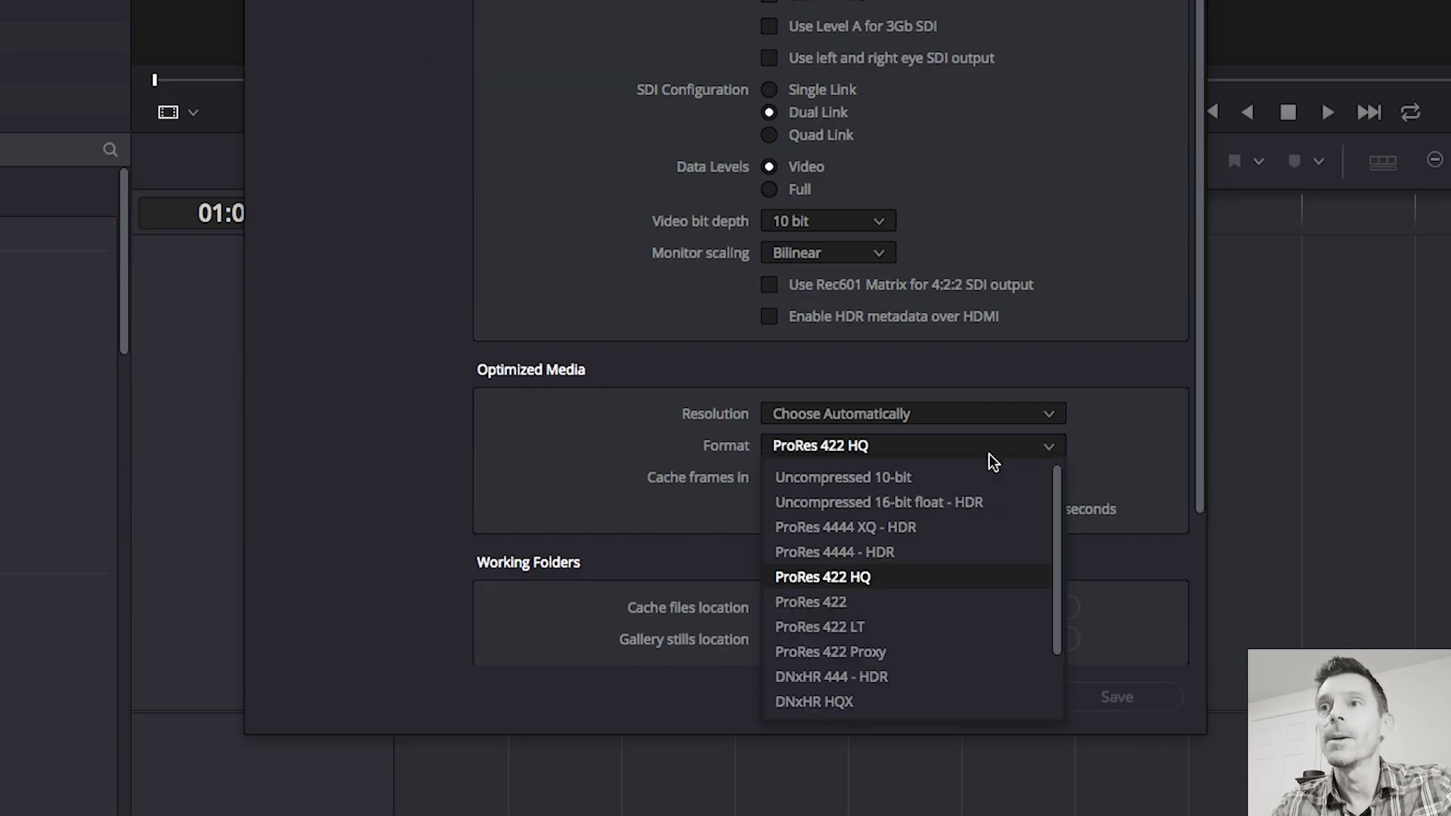
{"action": "left_click", "coordinate": [927, 650]}
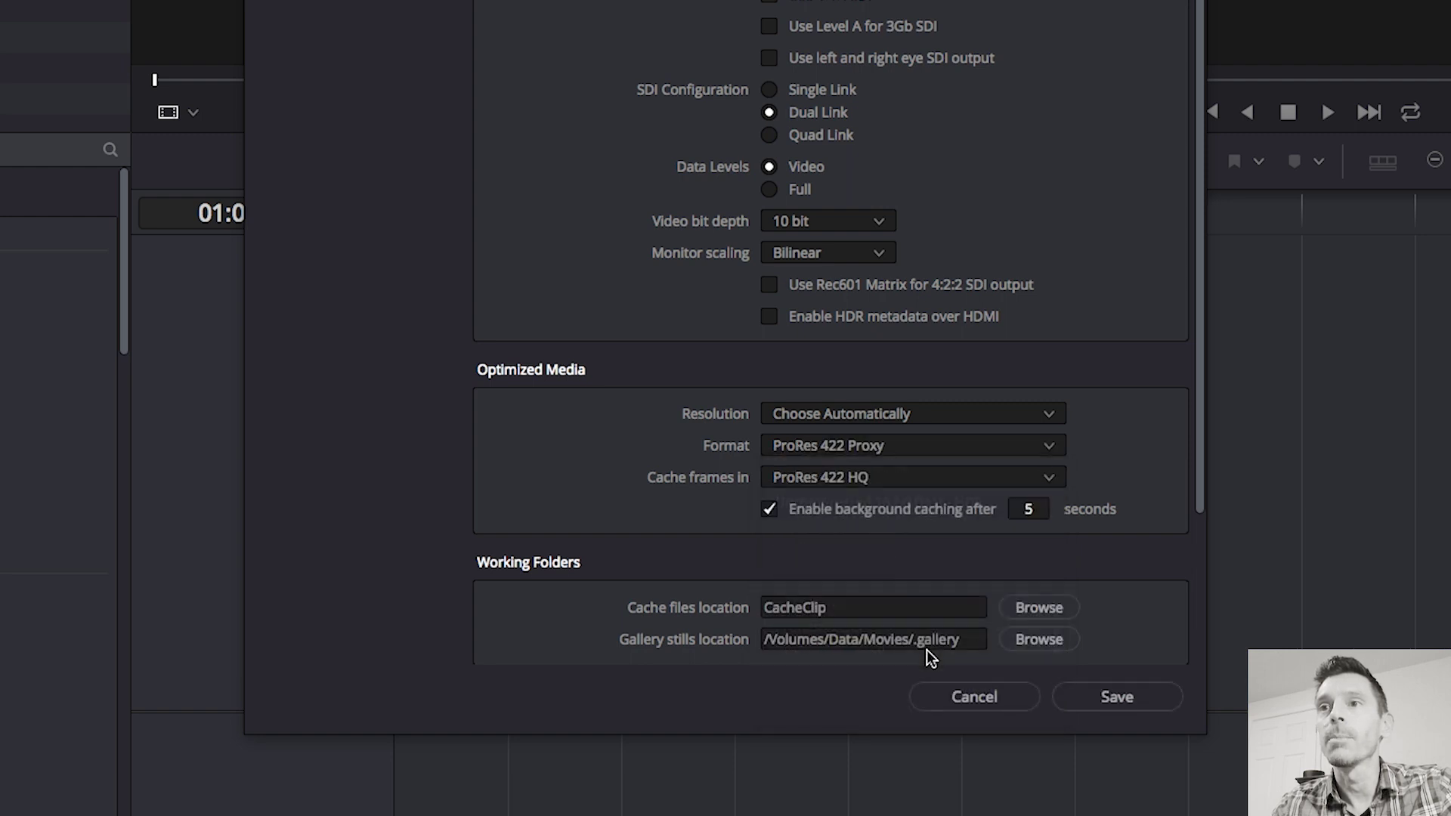
{"action": "left_click", "coordinate": [889, 479]}
{"action": "left_click", "coordinate": [893, 611]}
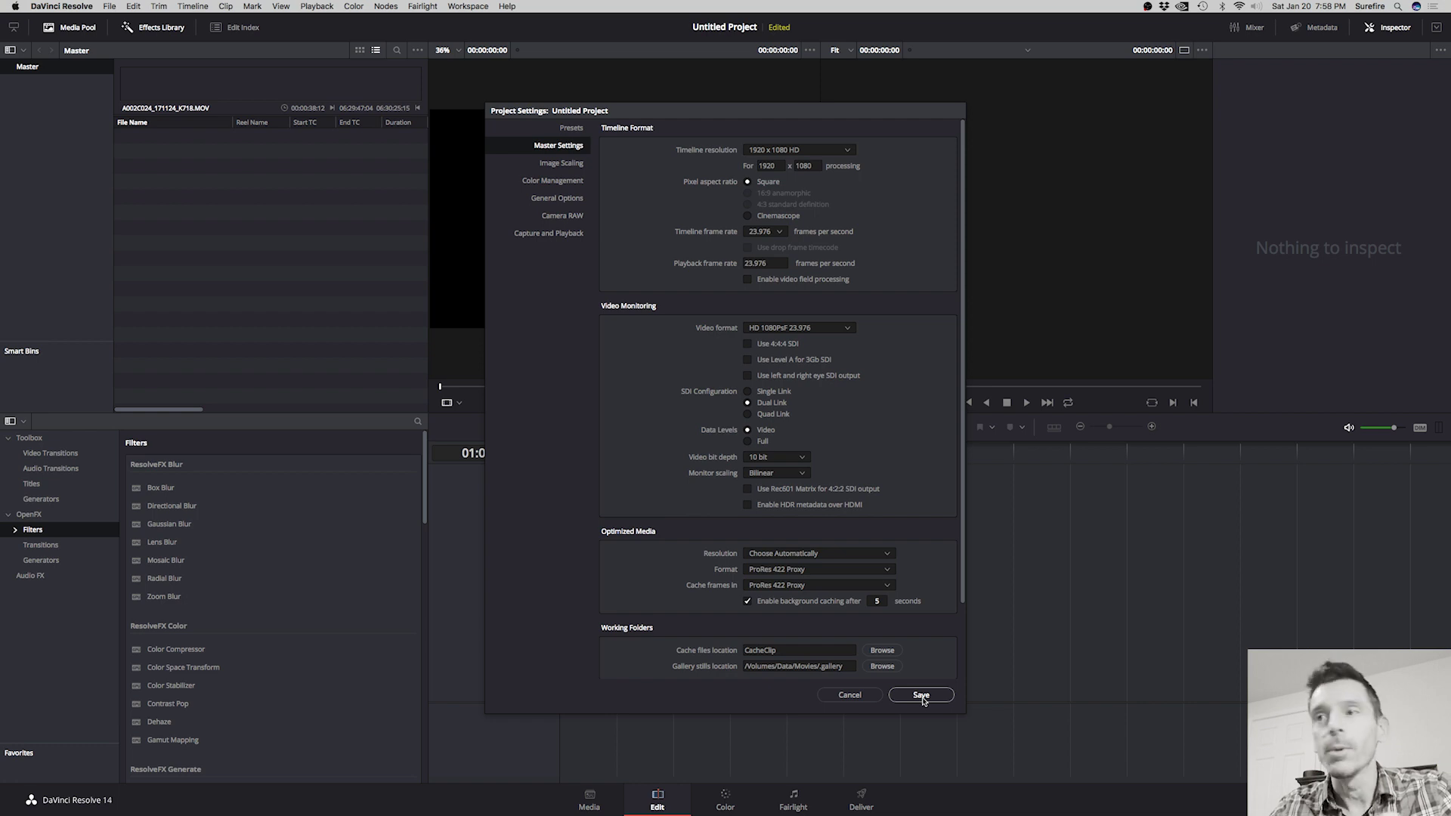
{"action": "left_click", "coordinate": [922, 696]}
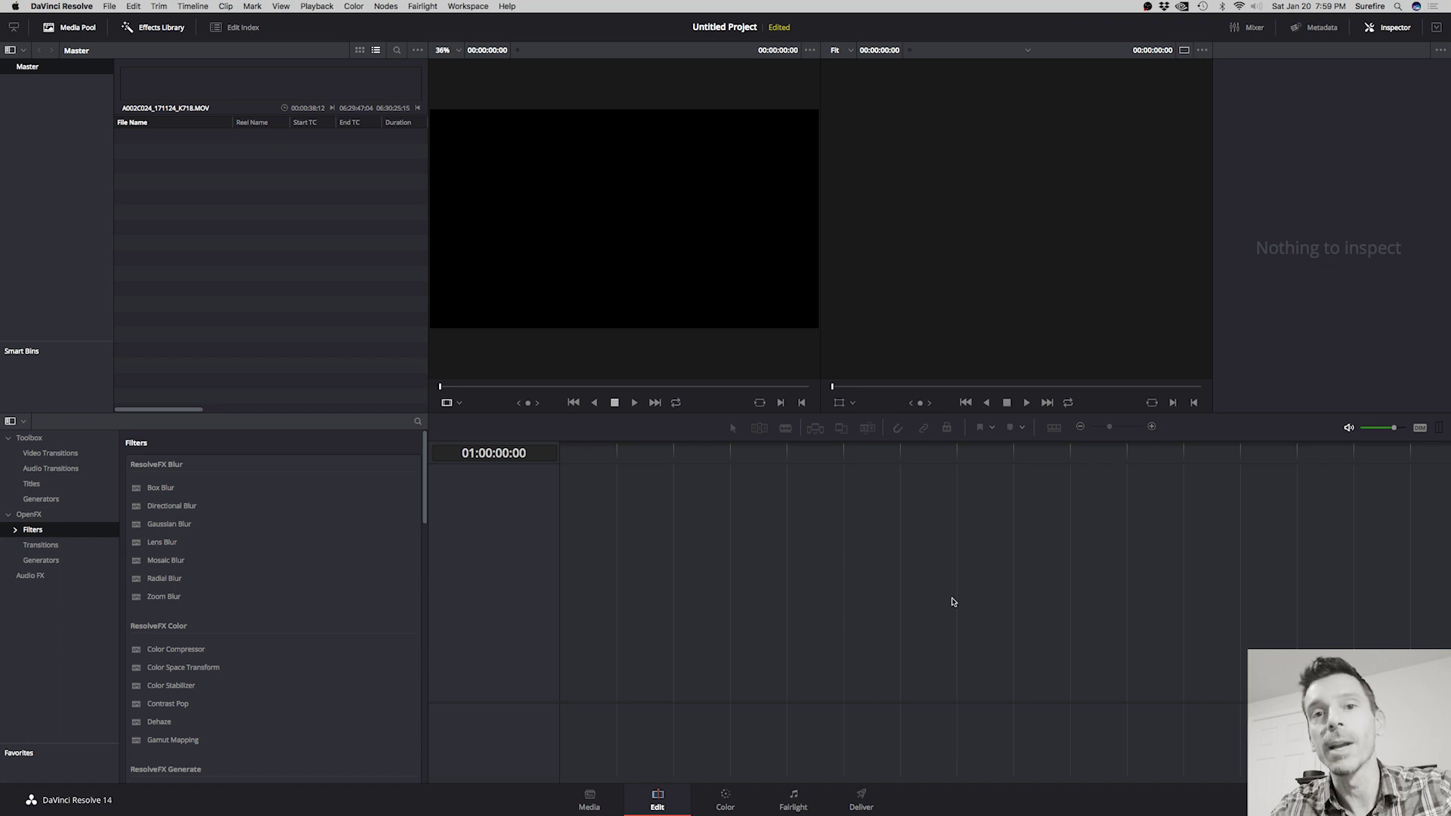
On the Media page, add all five clips from the Footage folder to the Media Pool
{"action": "left_click", "coordinate": [590, 802]}
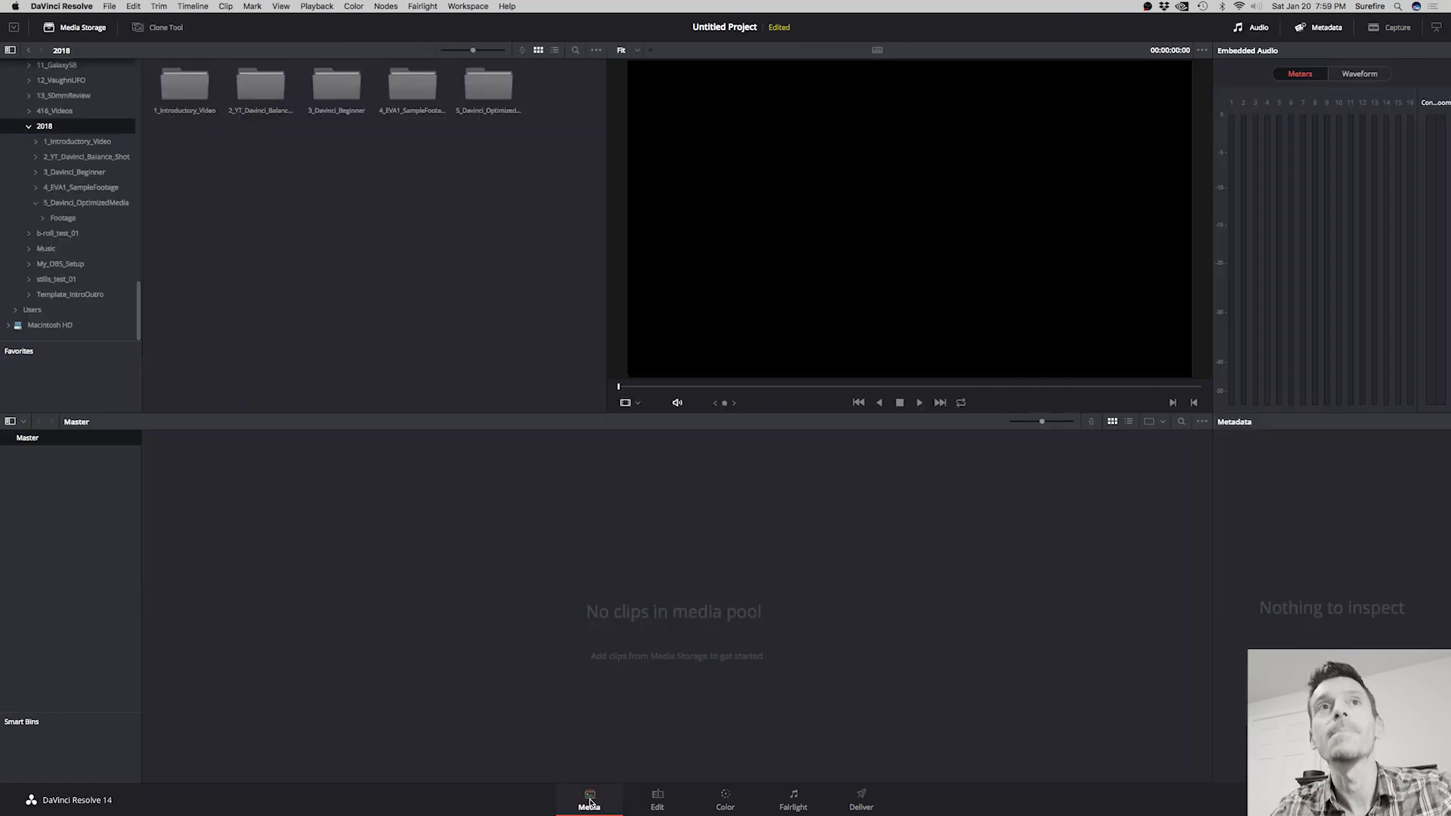
{"action": "left_click", "coordinate": [71, 219]}
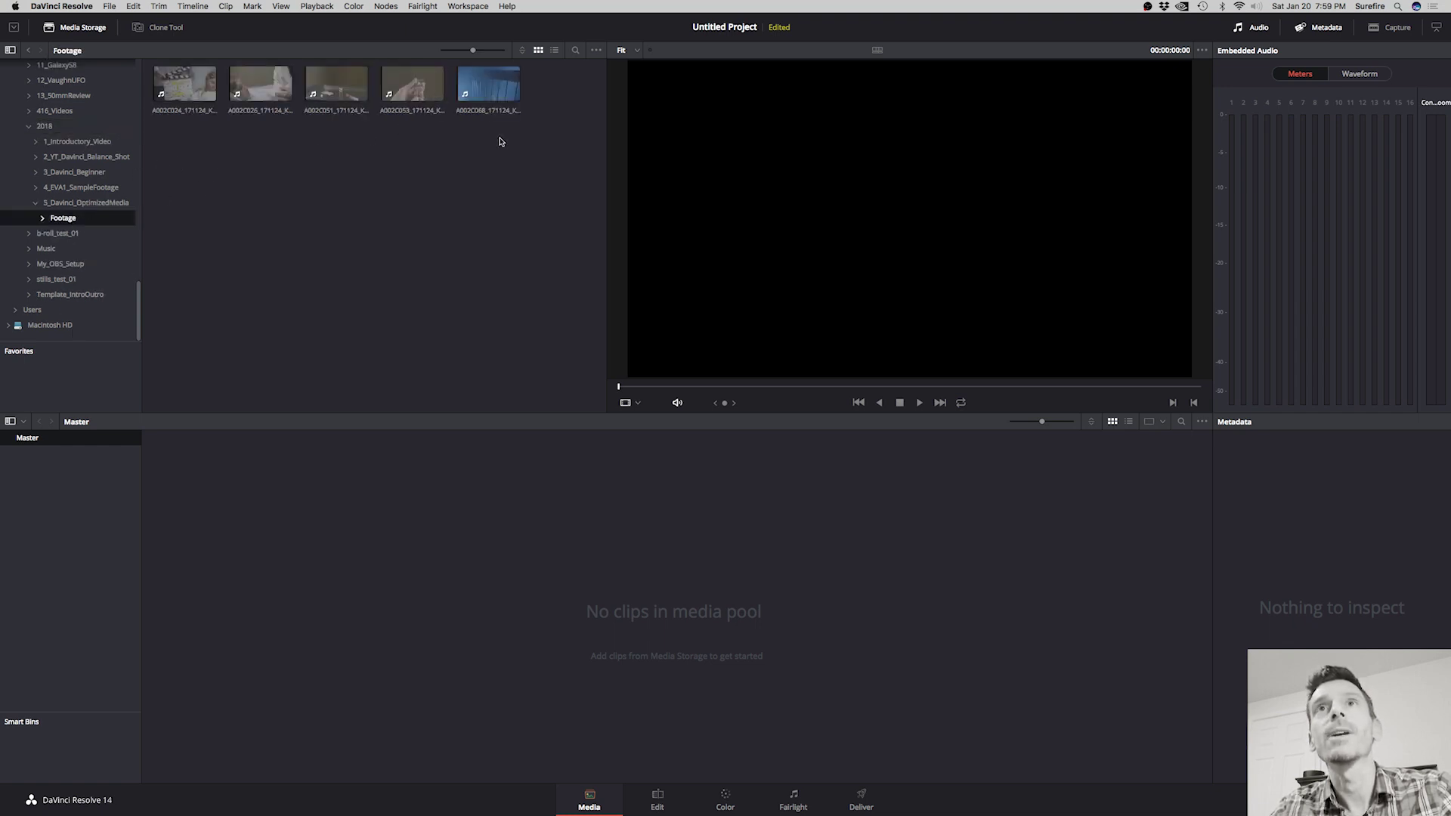
{"action": "left_click_drag", "start_coordinate": [526, 139], "coordinate": [378, 543]}
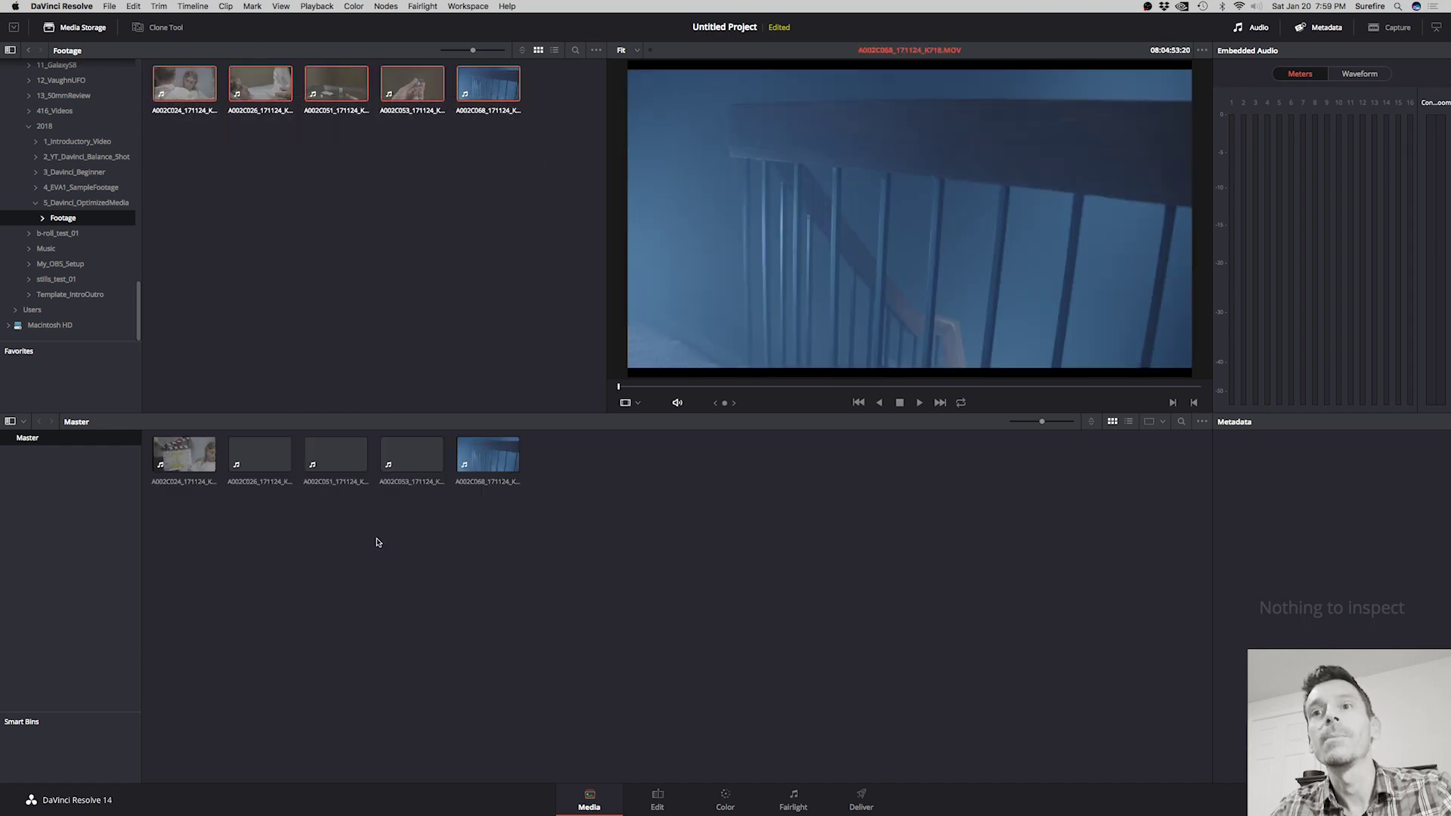
On the Edit page, create a new empty Timeline 1 from the Media Pool
{"action": "left_click", "coordinate": [658, 800]}
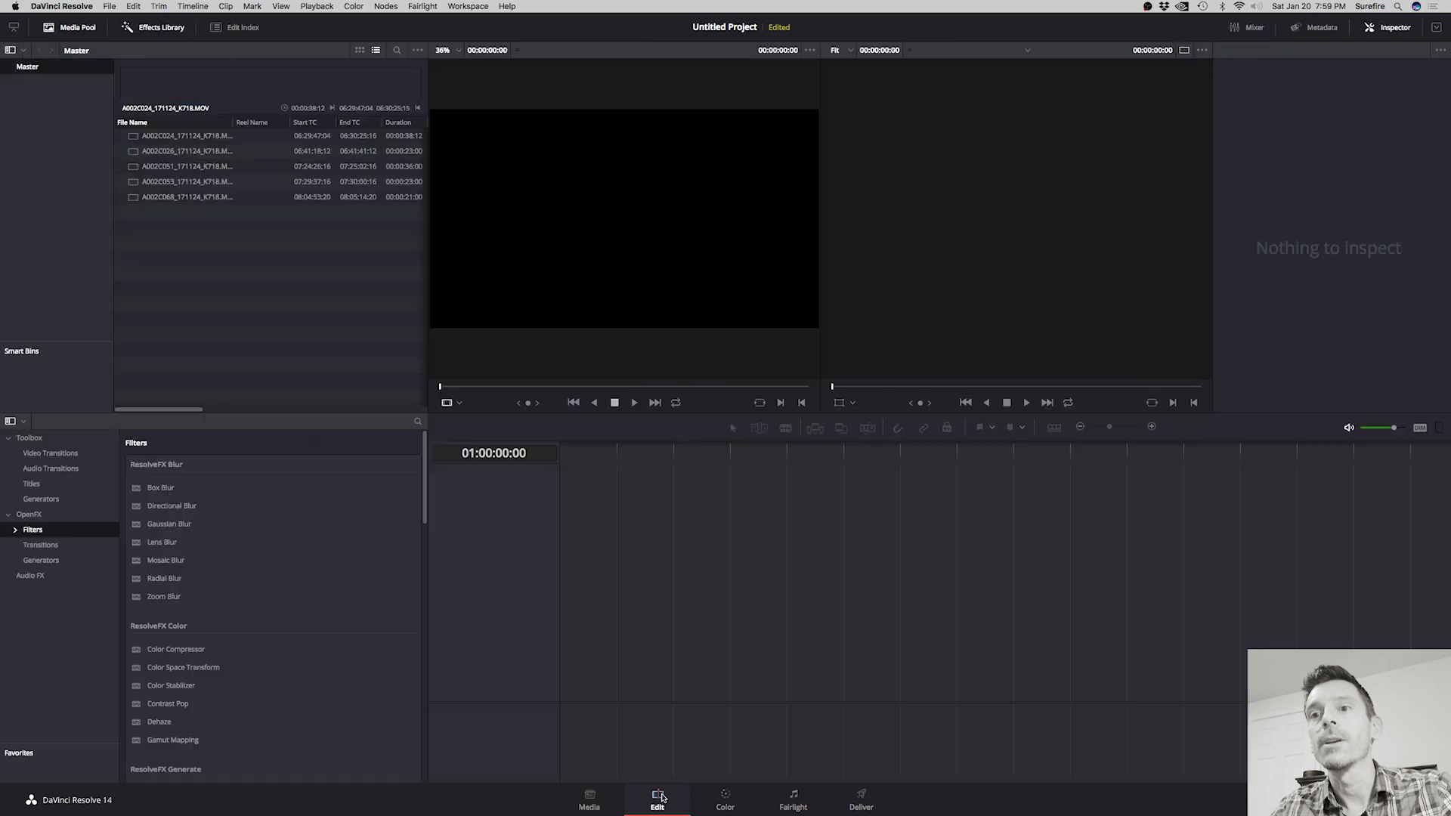
{"action": "right_click", "coordinate": [243, 225]}
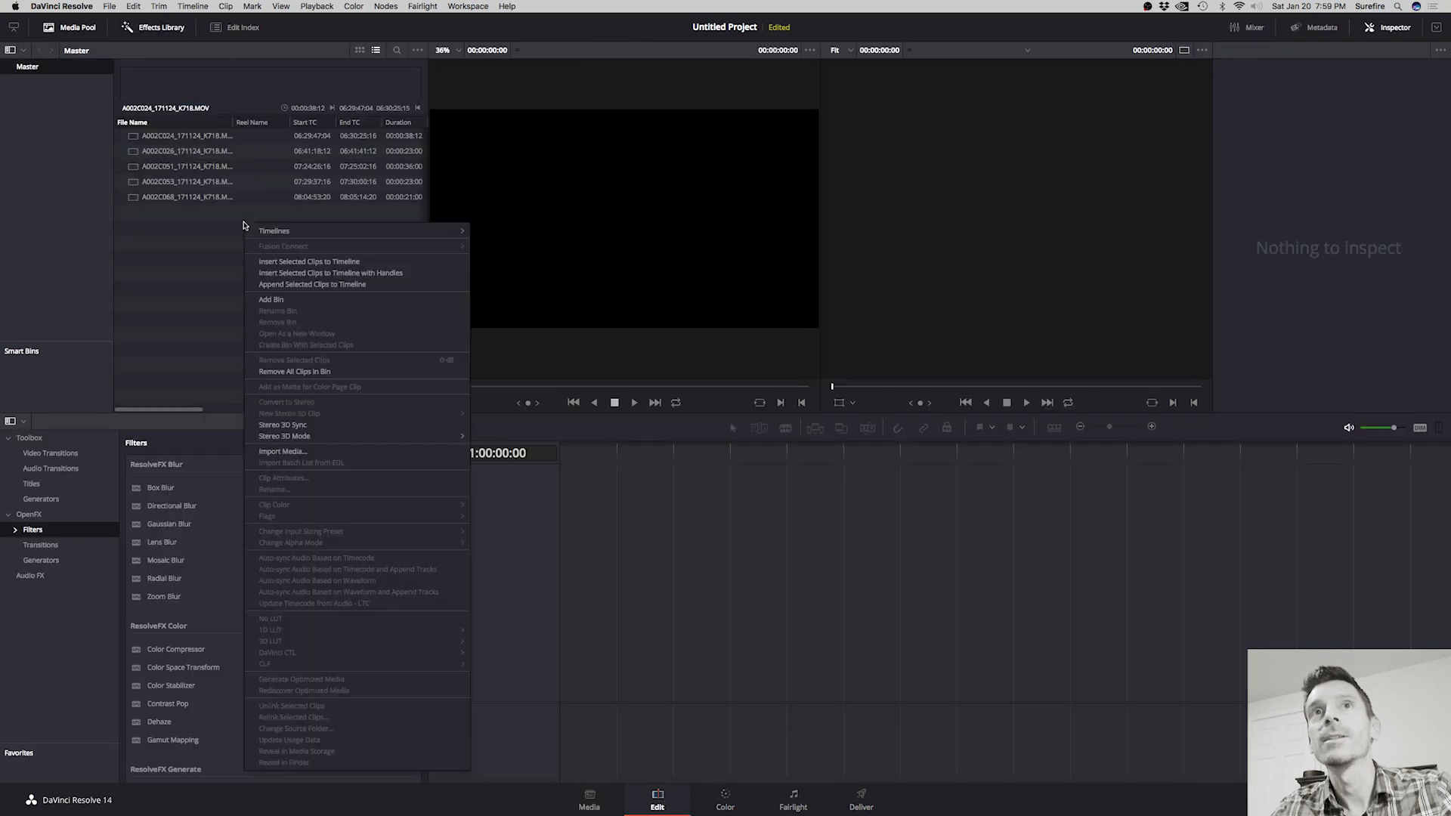
{"action": "mouse_move", "coordinate": [291, 231]}
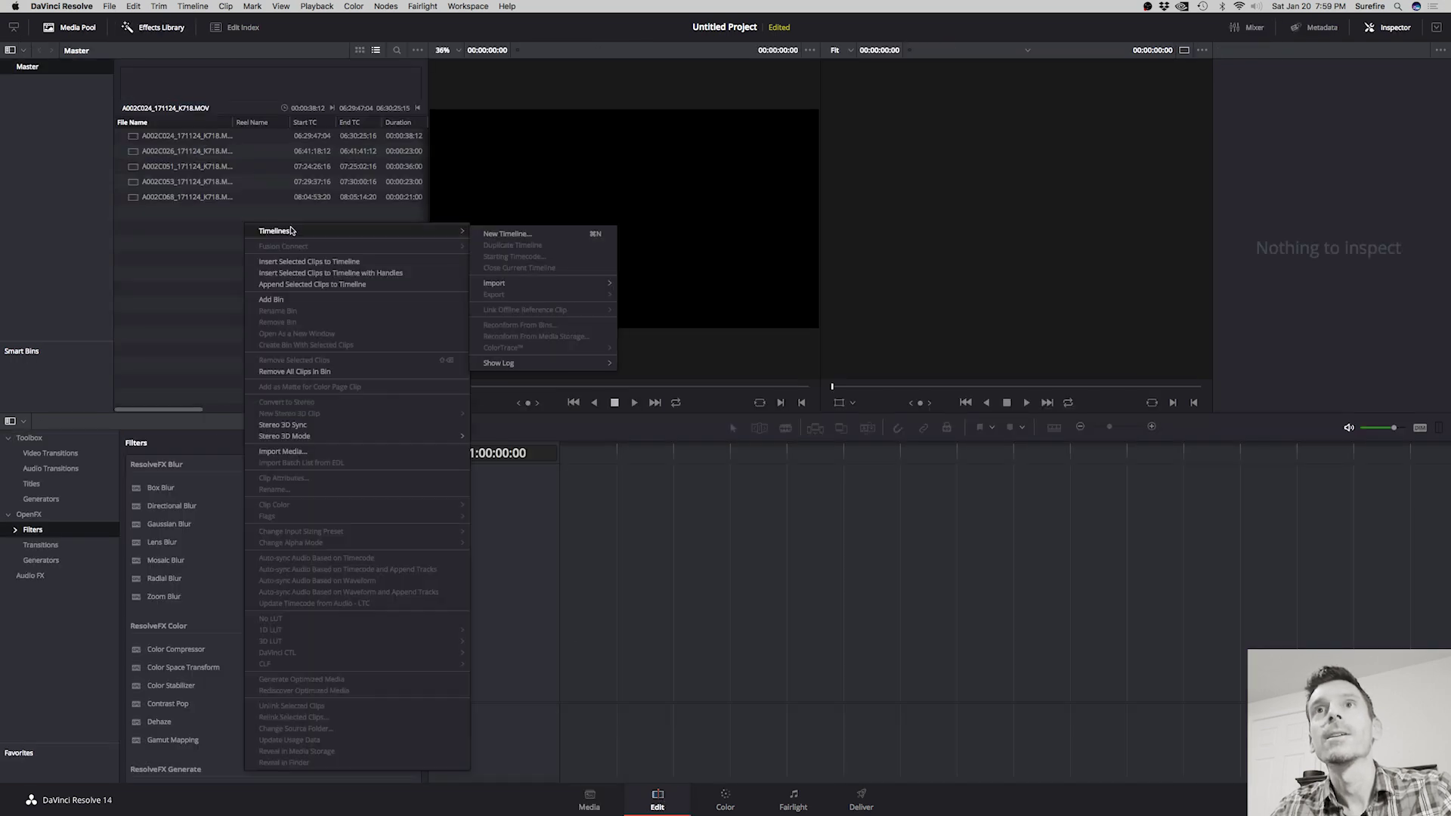
{"action": "left_click", "coordinate": [536, 239]}
{"action": "left_click", "coordinate": [780, 476]}
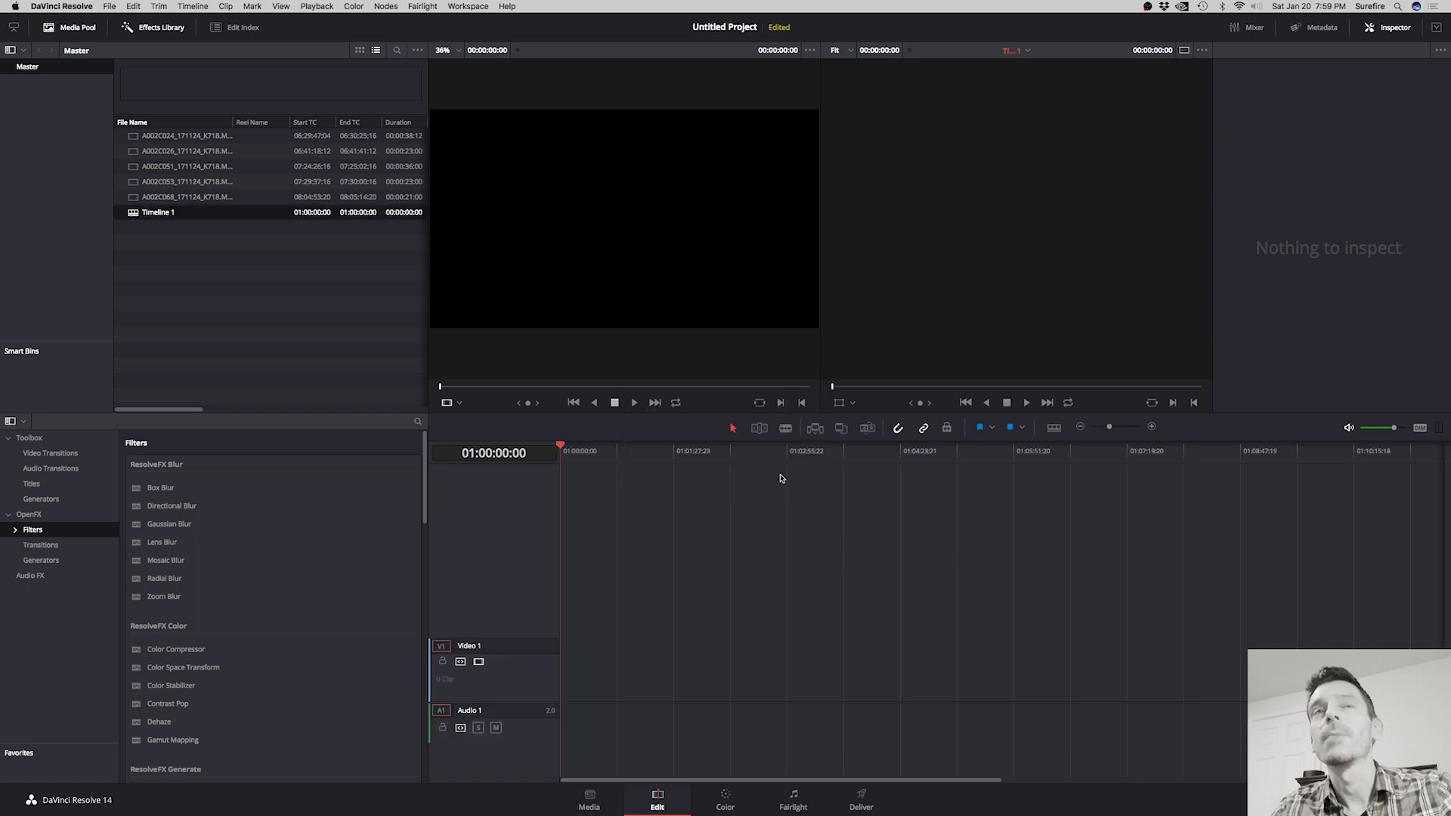
Place all five media pool clips in sequence onto Timeline 1
{"action": "left_click", "coordinate": [148, 197]}
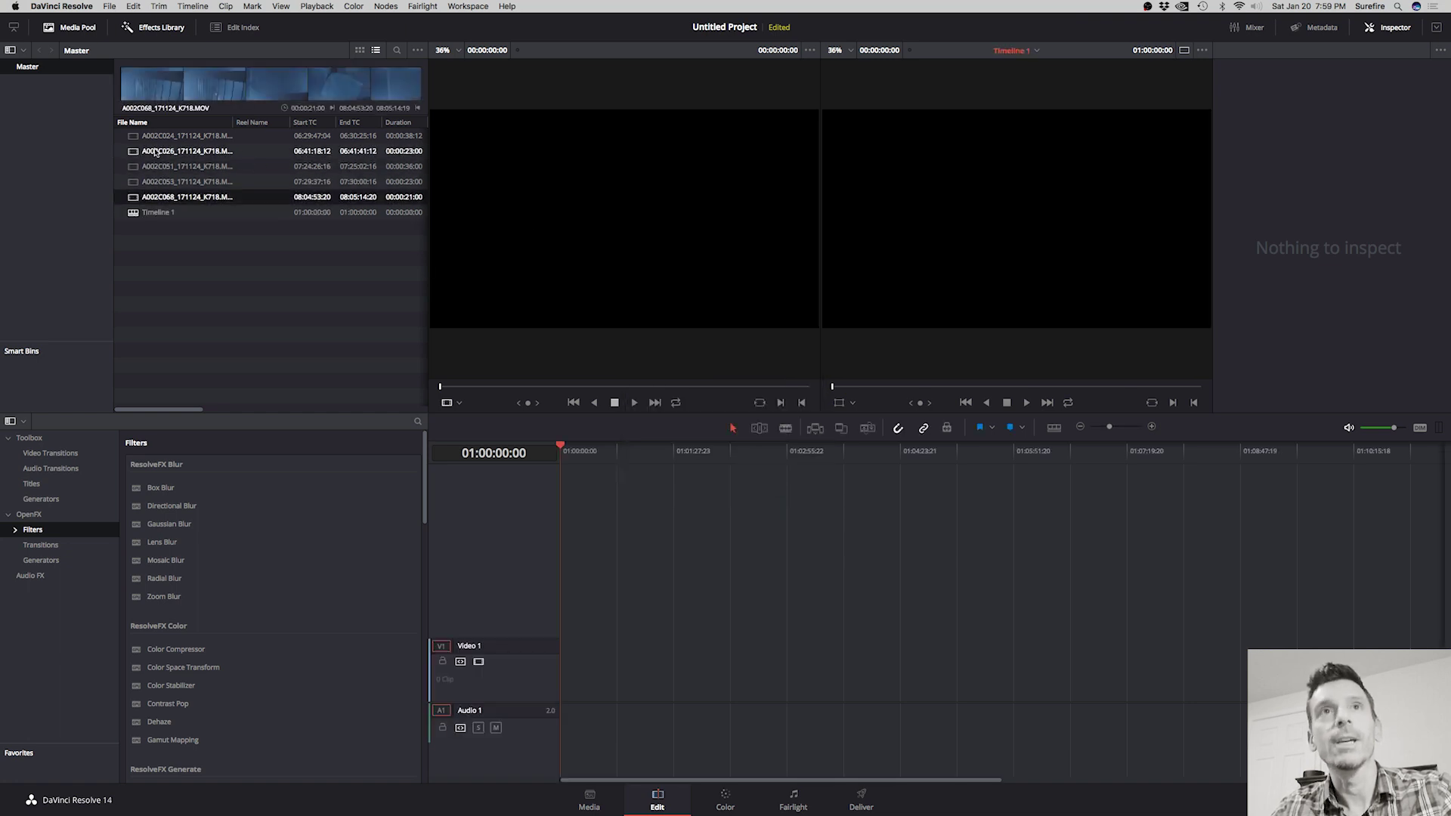
{"action": "left_click", "coordinate": [133, 136], "text": "shift"}
{"action": "left_click_drag", "start_coordinate": [132, 136], "coordinate": [563, 650]}
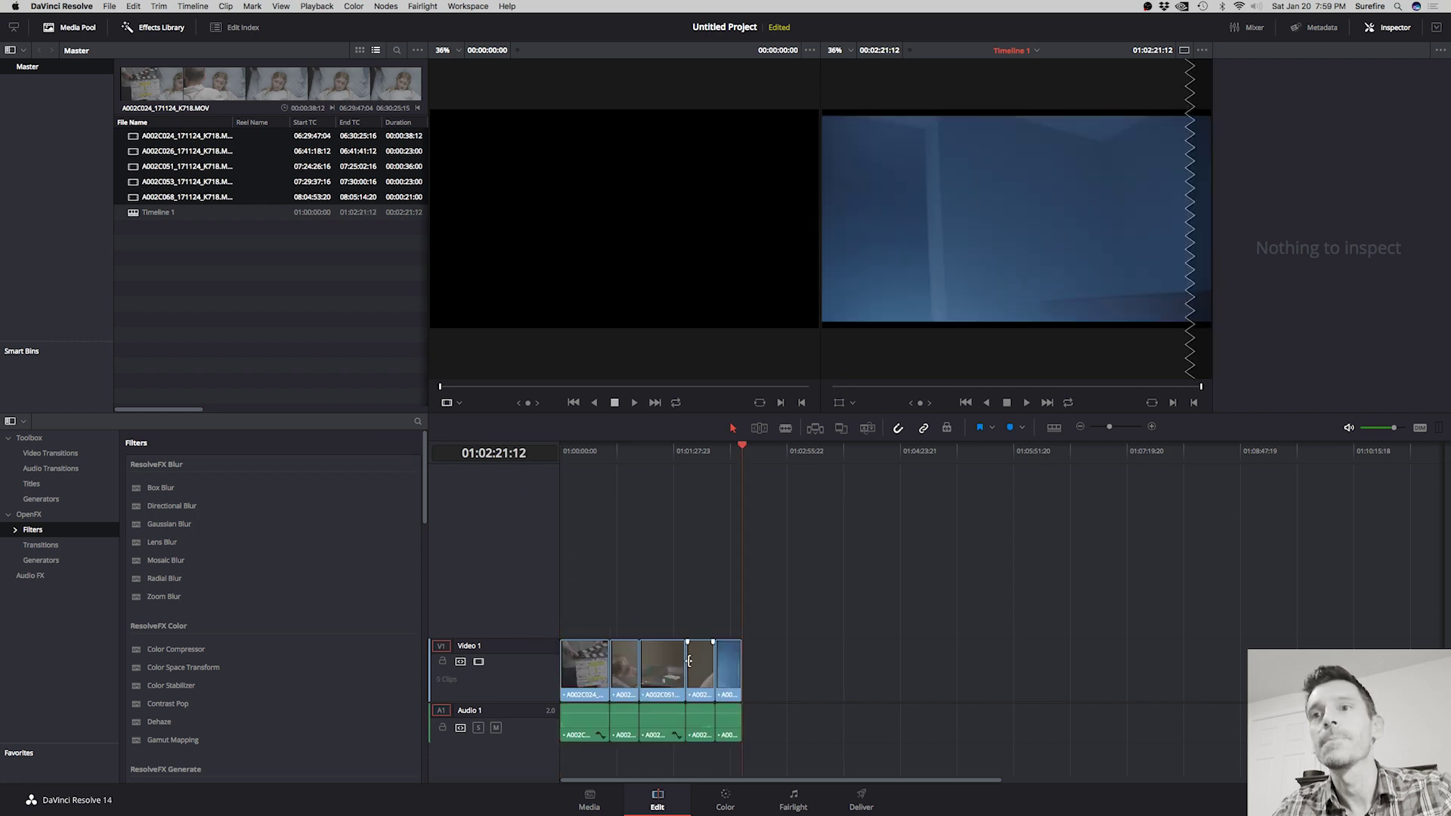
Play Timeline 1 from near its start to check playback smoothness
{"action": "left_click_drag", "start_coordinate": [647, 452], "coordinate": [592, 476]}
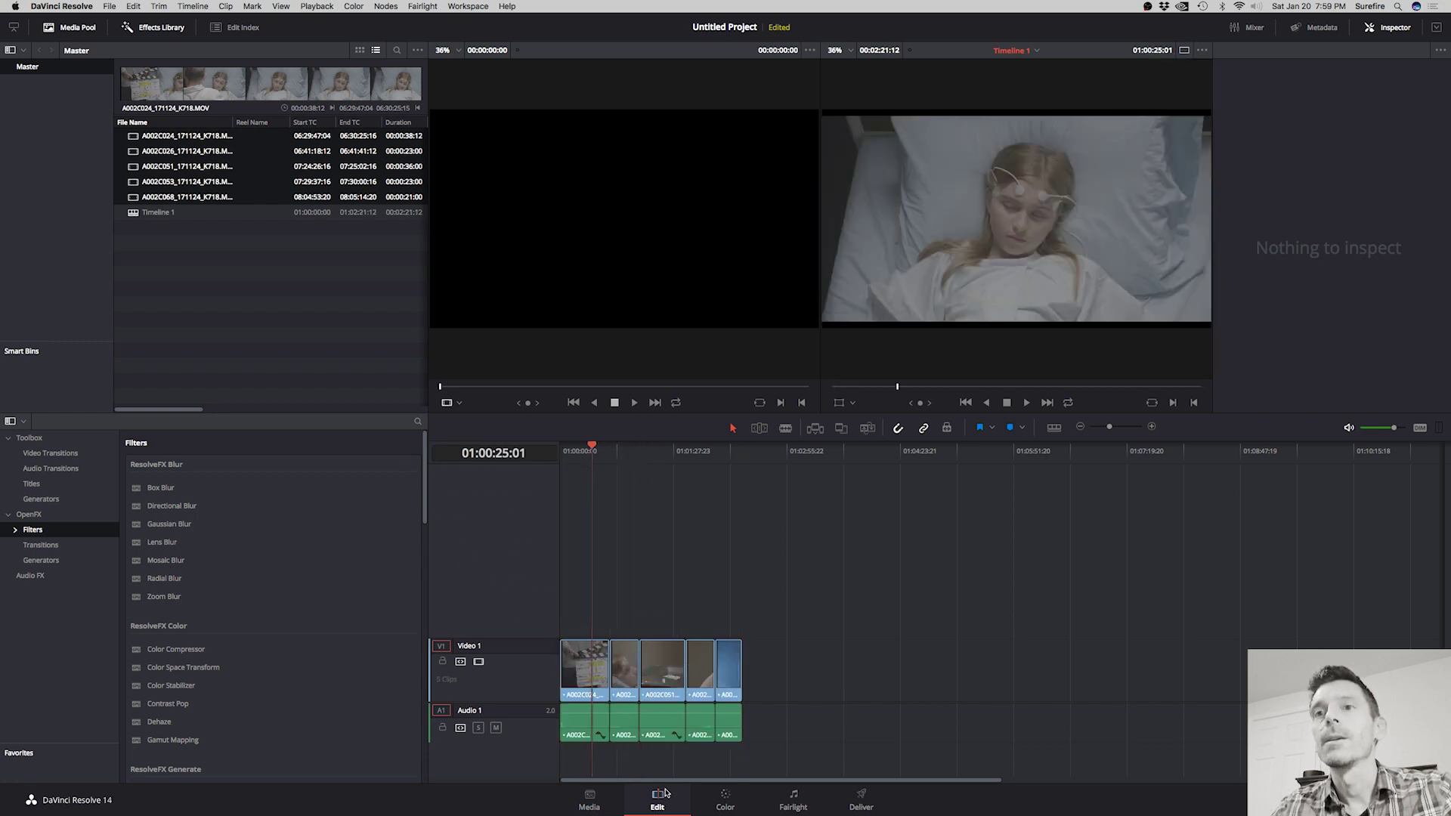
{"action": "left_click", "coordinate": [583, 453]}
{"action": "key", "text": "space"}
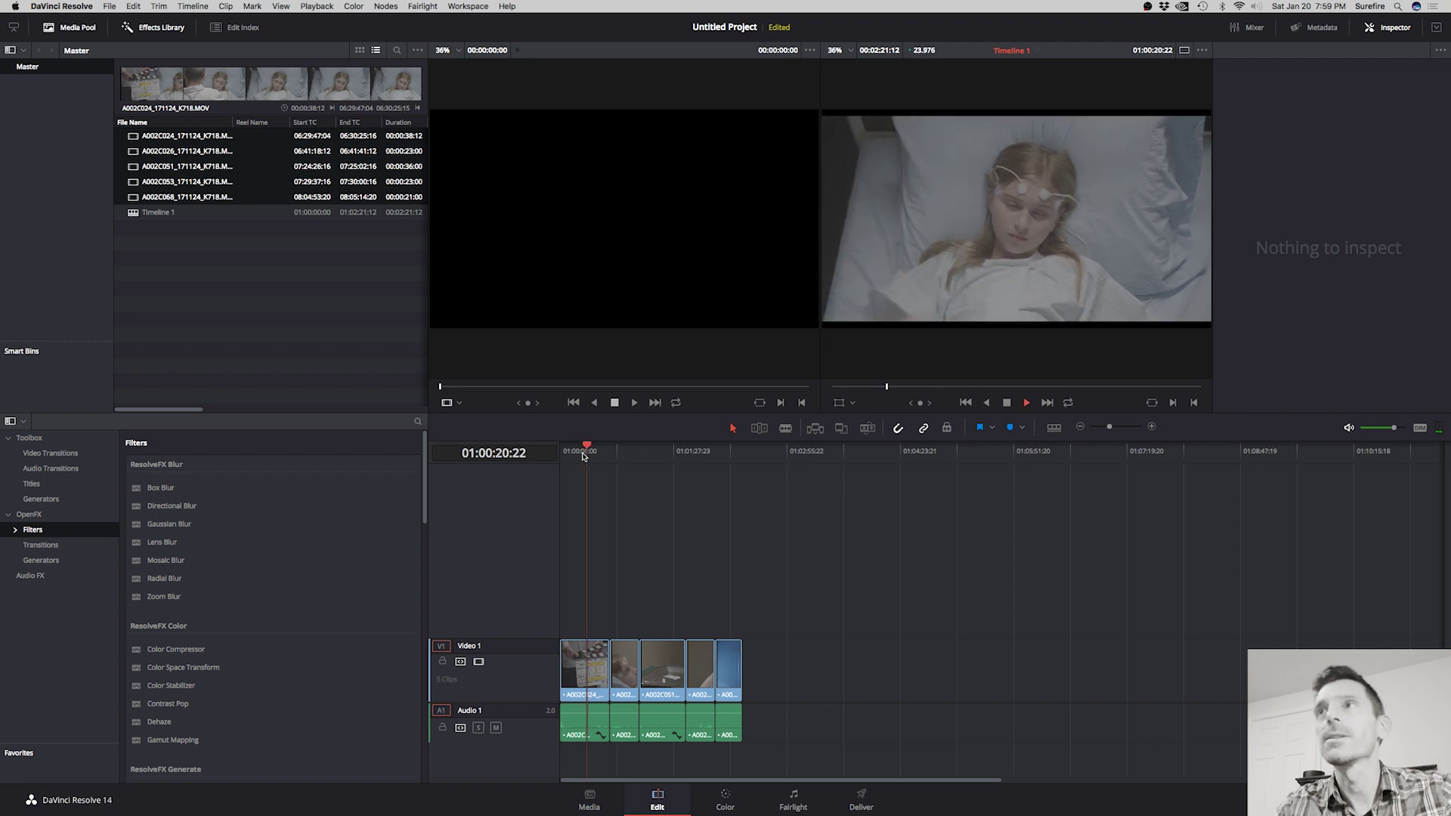
{"action": "key", "text": "space"}
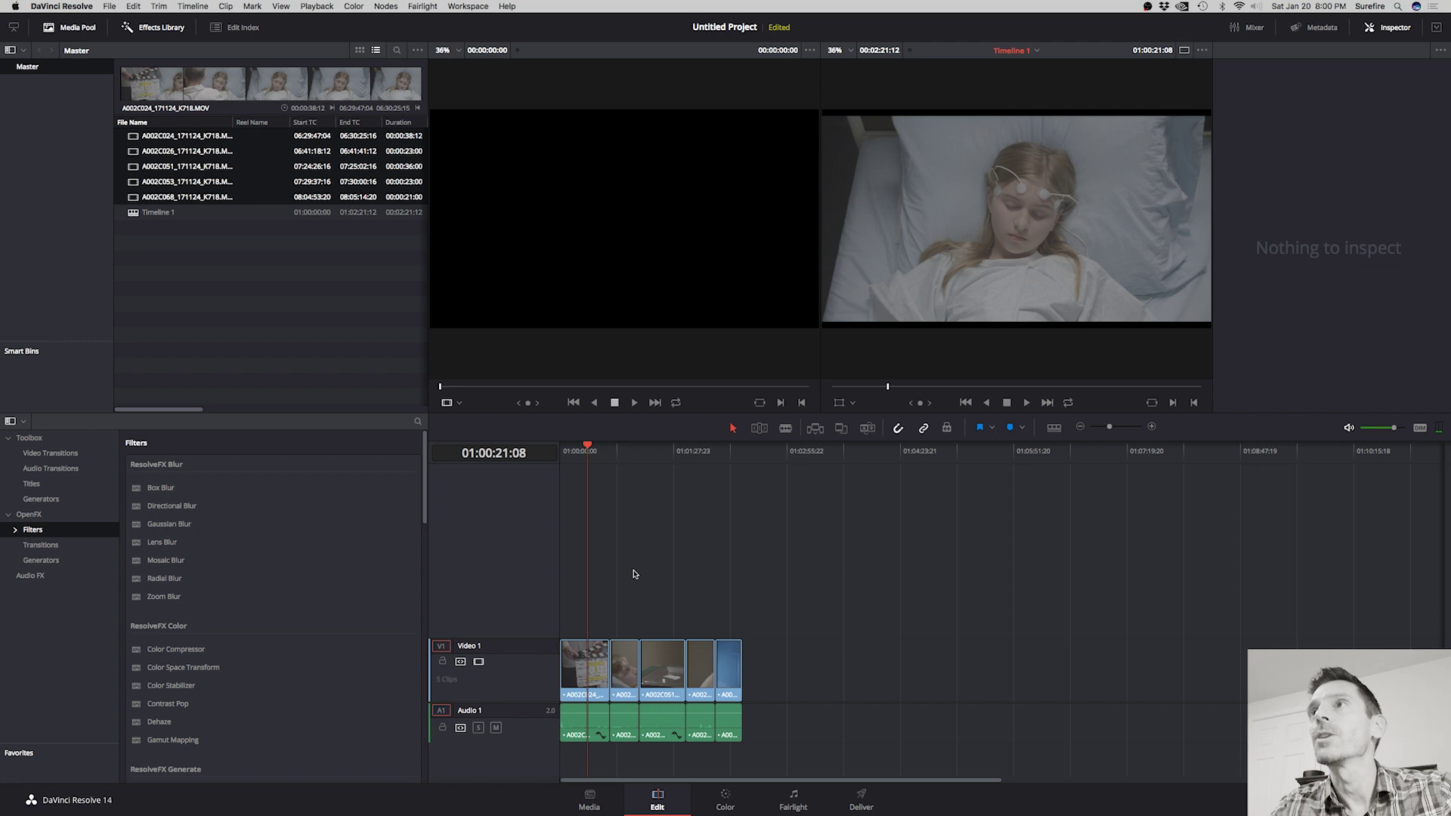
{"action": "left_click", "coordinate": [592, 803]}
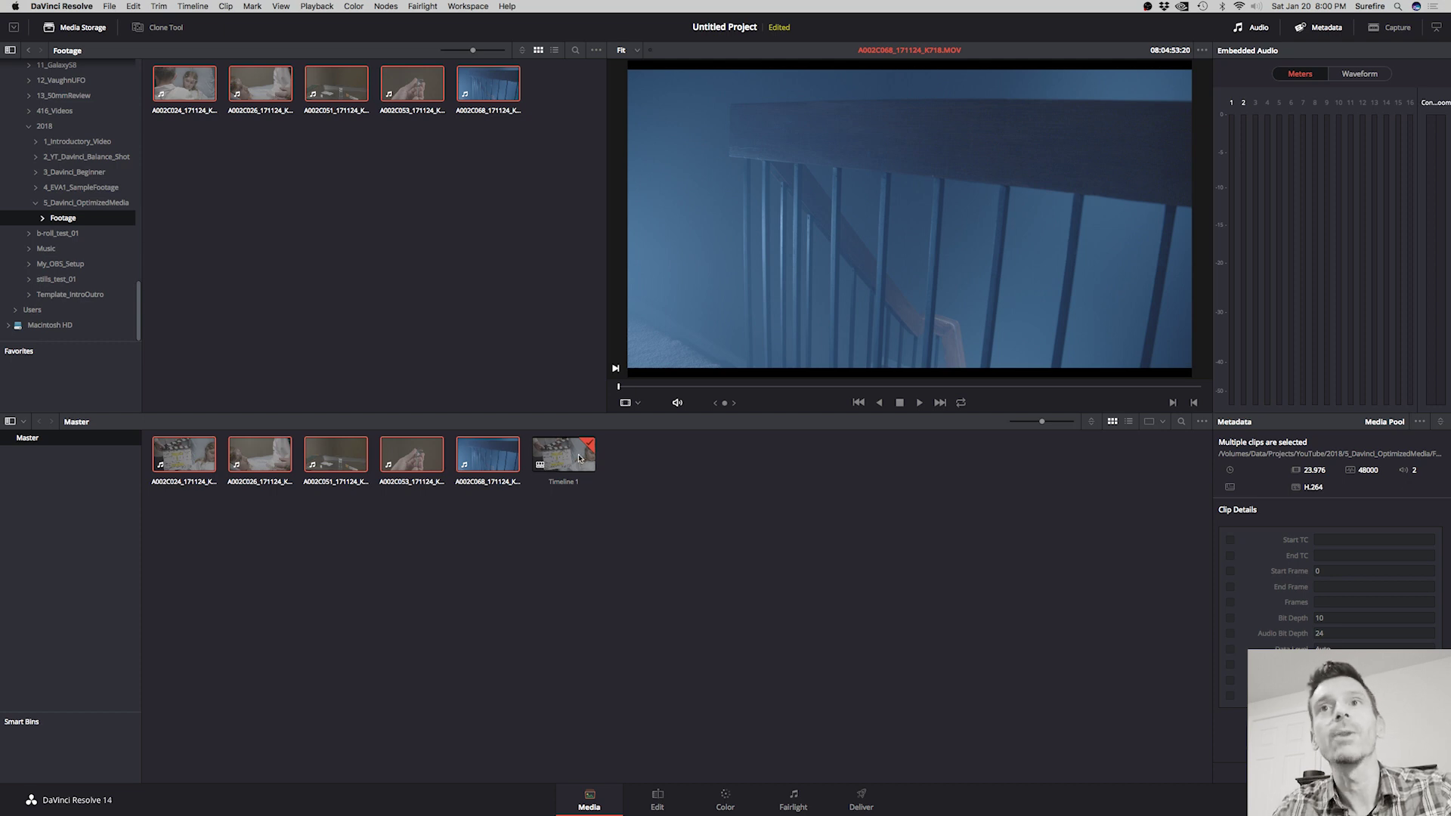
Generate optimized media for all five clips in the Media Pool, then deselect them
{"action": "left_click", "coordinate": [486, 523]}
{"action": "left_click_drag", "start_coordinate": [493, 517], "coordinate": [198, 459]}
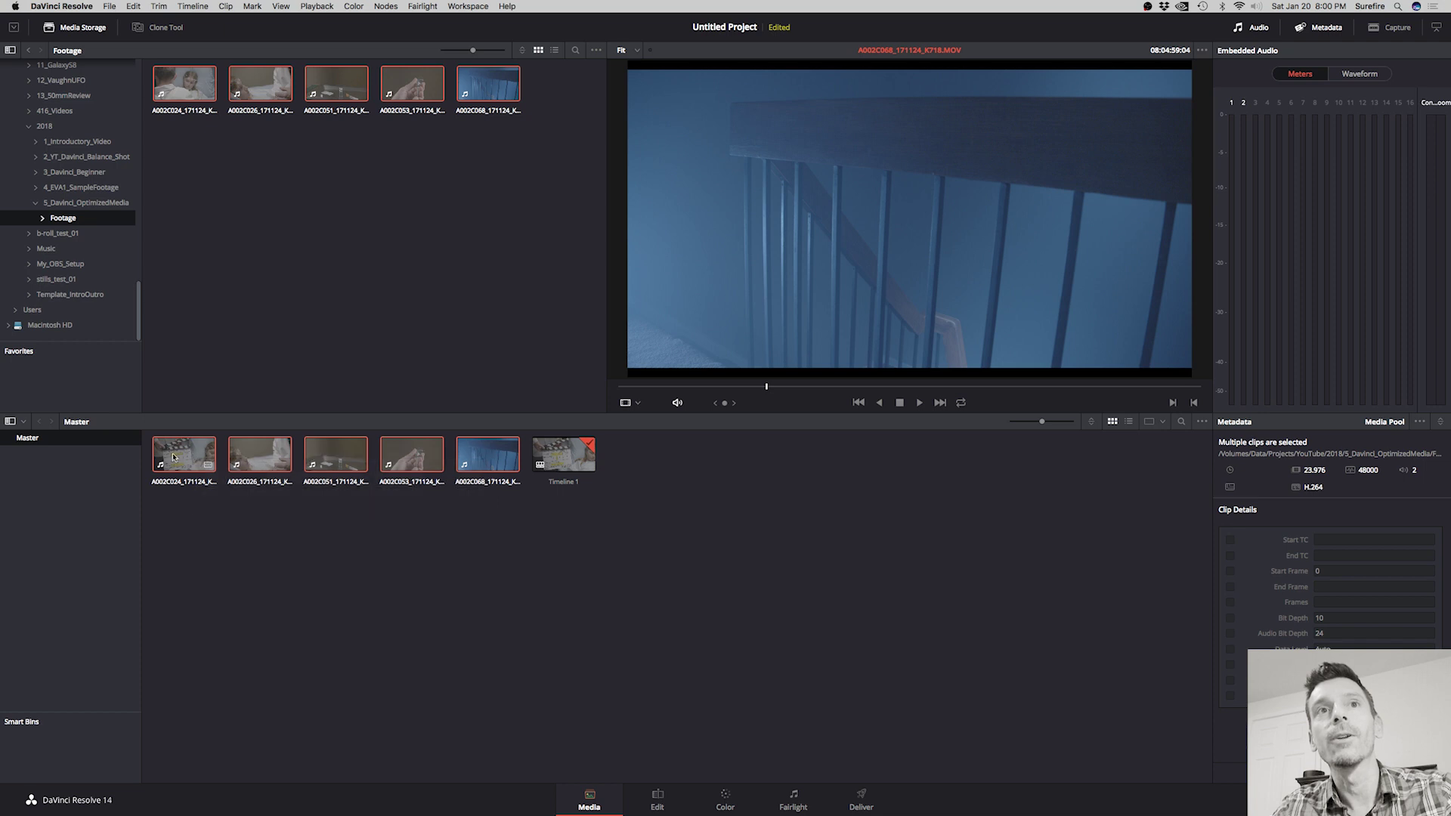
{"action": "right_click", "coordinate": [497, 463]}
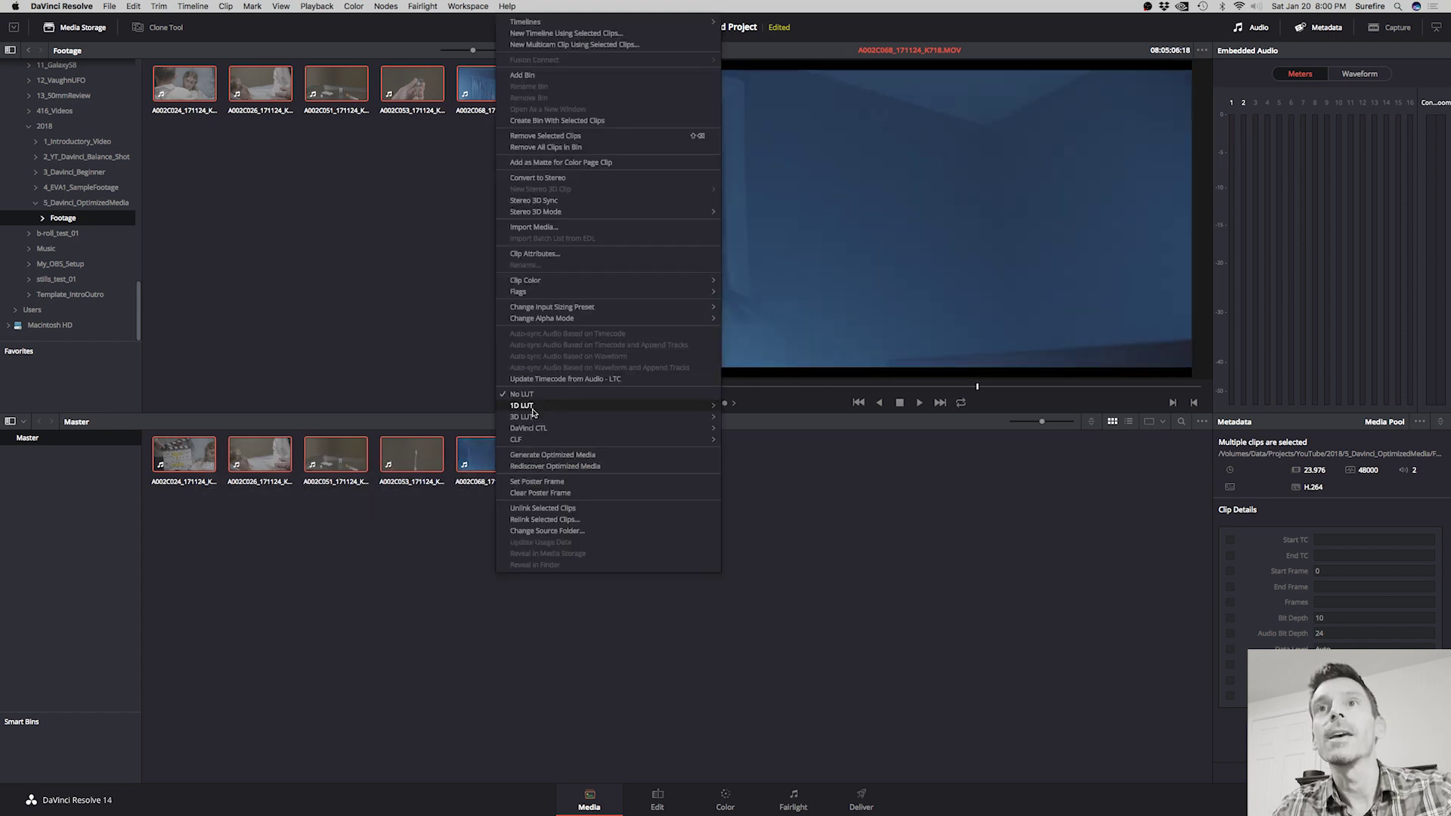
{"action": "left_click", "coordinate": [585, 456]}
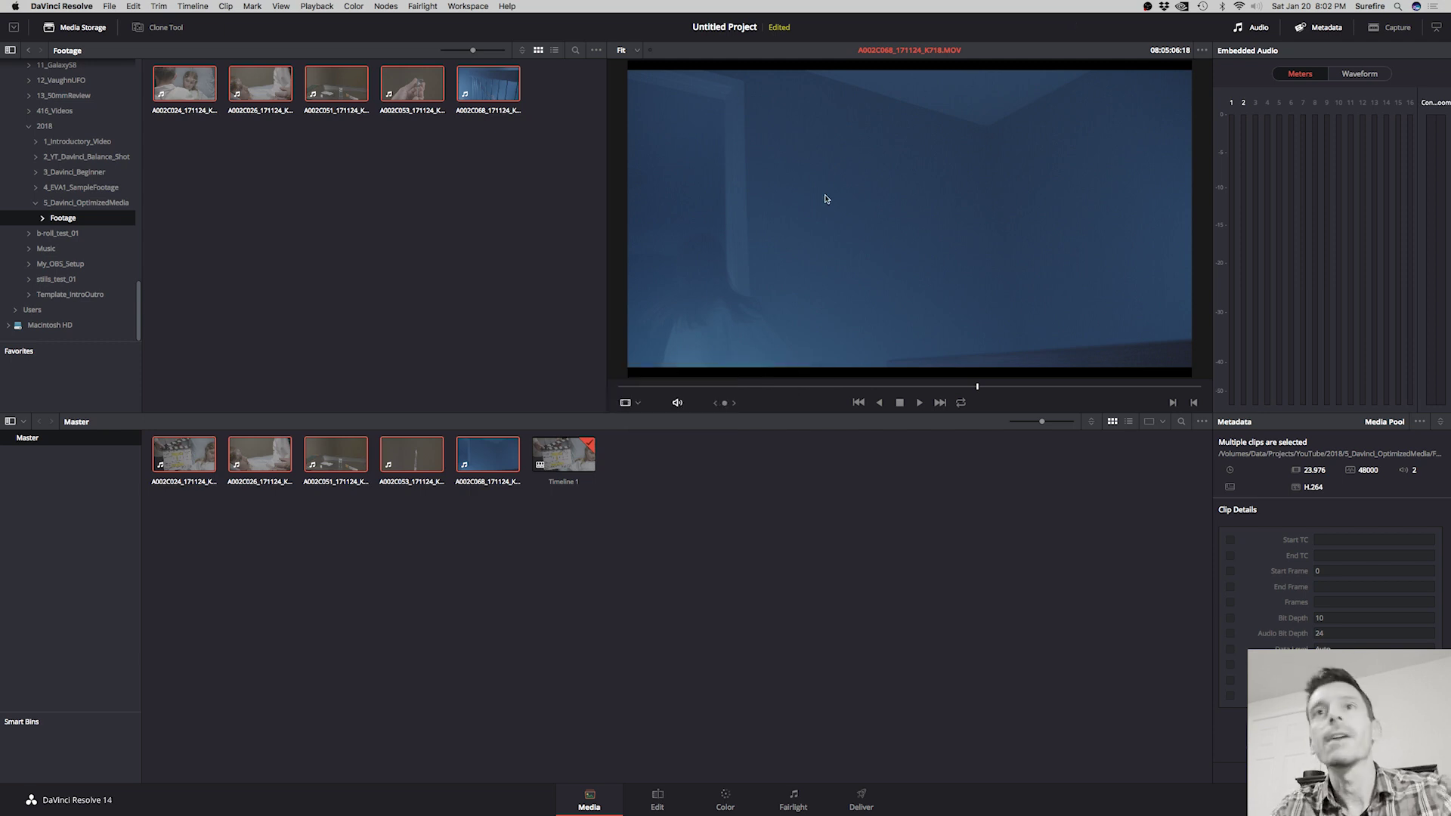
{"action": "left_click", "coordinate": [539, 529]}
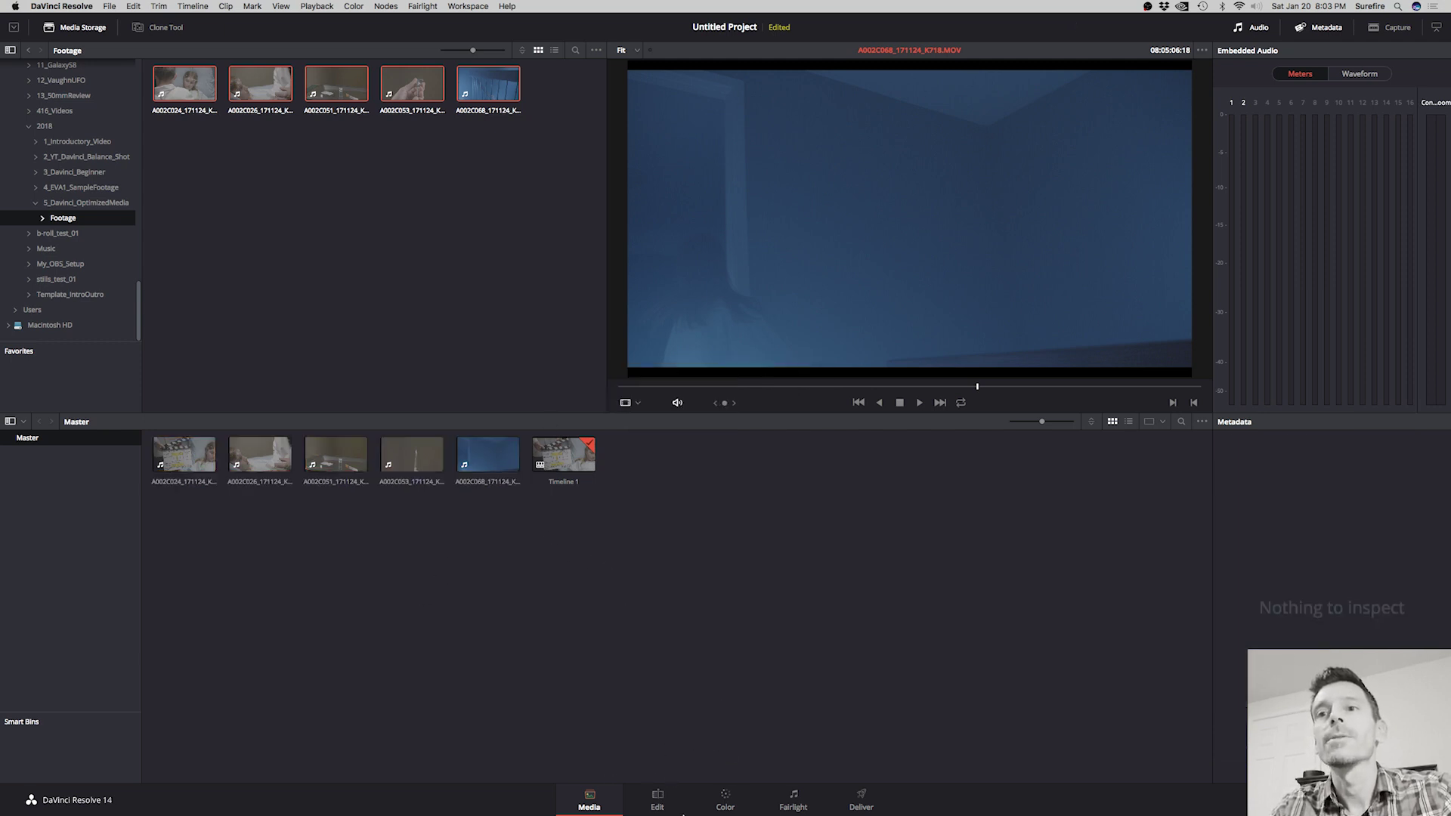
{"action": "left_click", "coordinate": [657, 799]}
Set Playback > Render Cache to User mode
{"action": "left_click", "coordinate": [317, 6]}
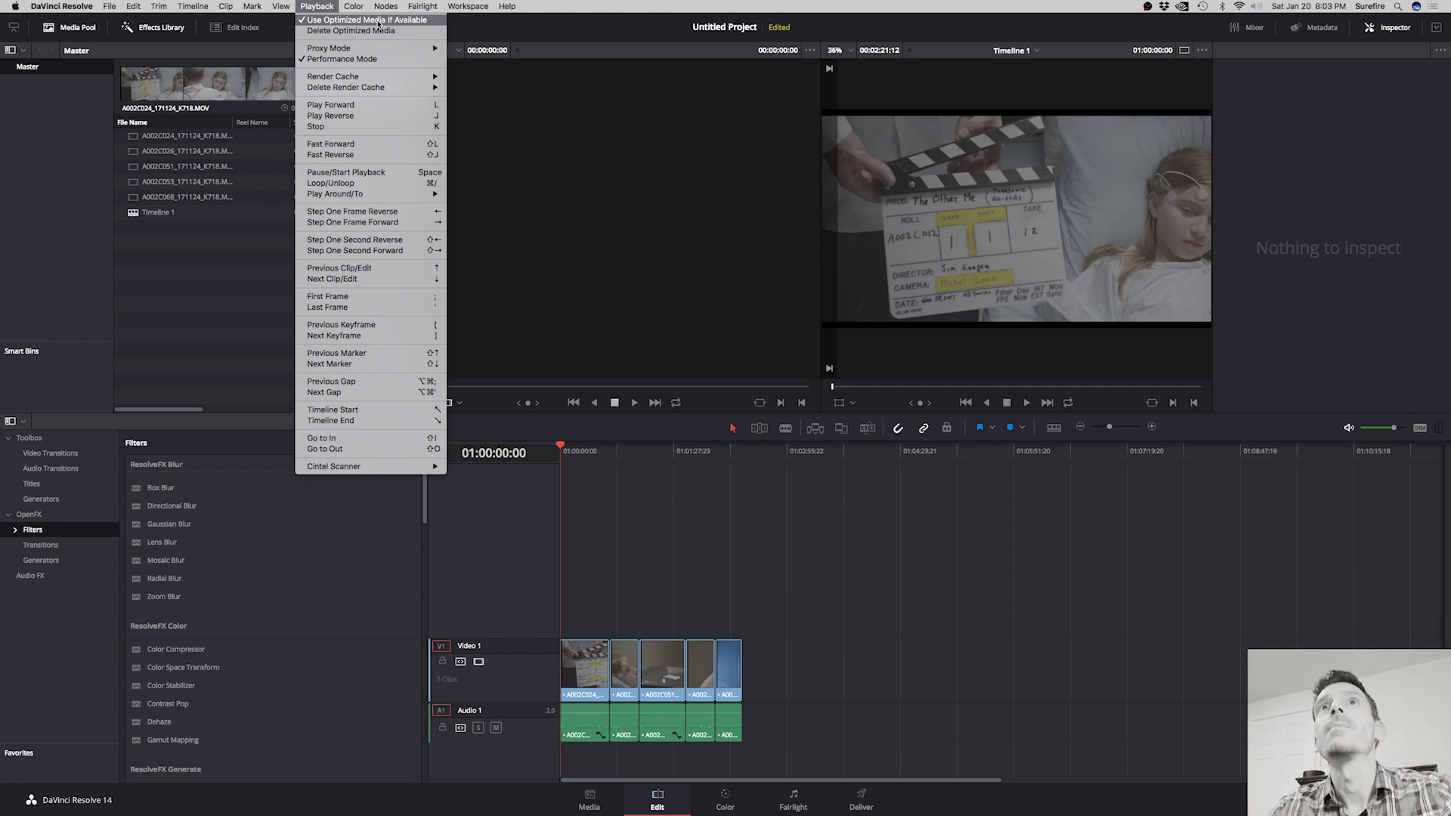
{"action": "mouse_move", "coordinate": [373, 50]}
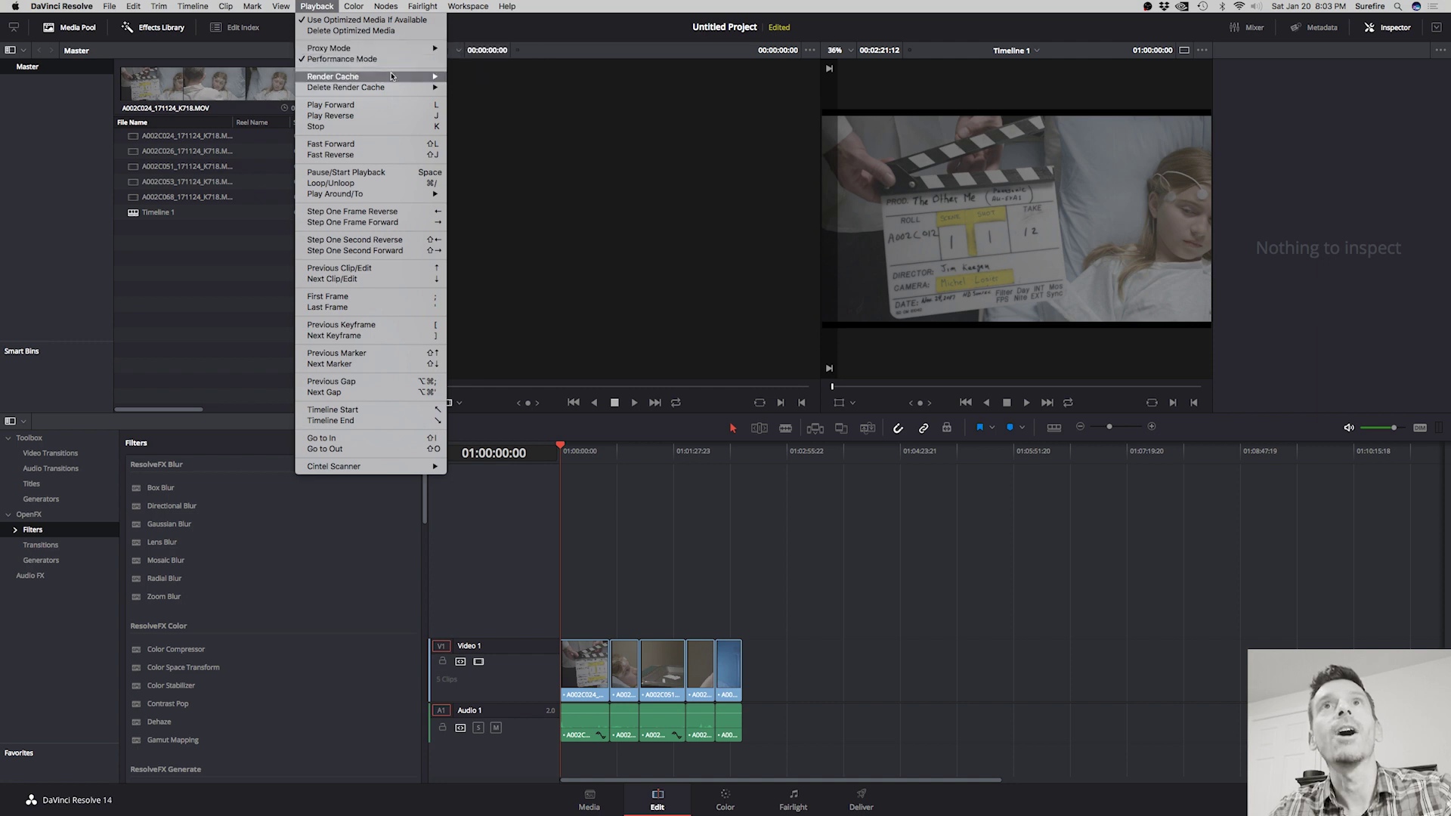
{"action": "mouse_move", "coordinate": [392, 77]}
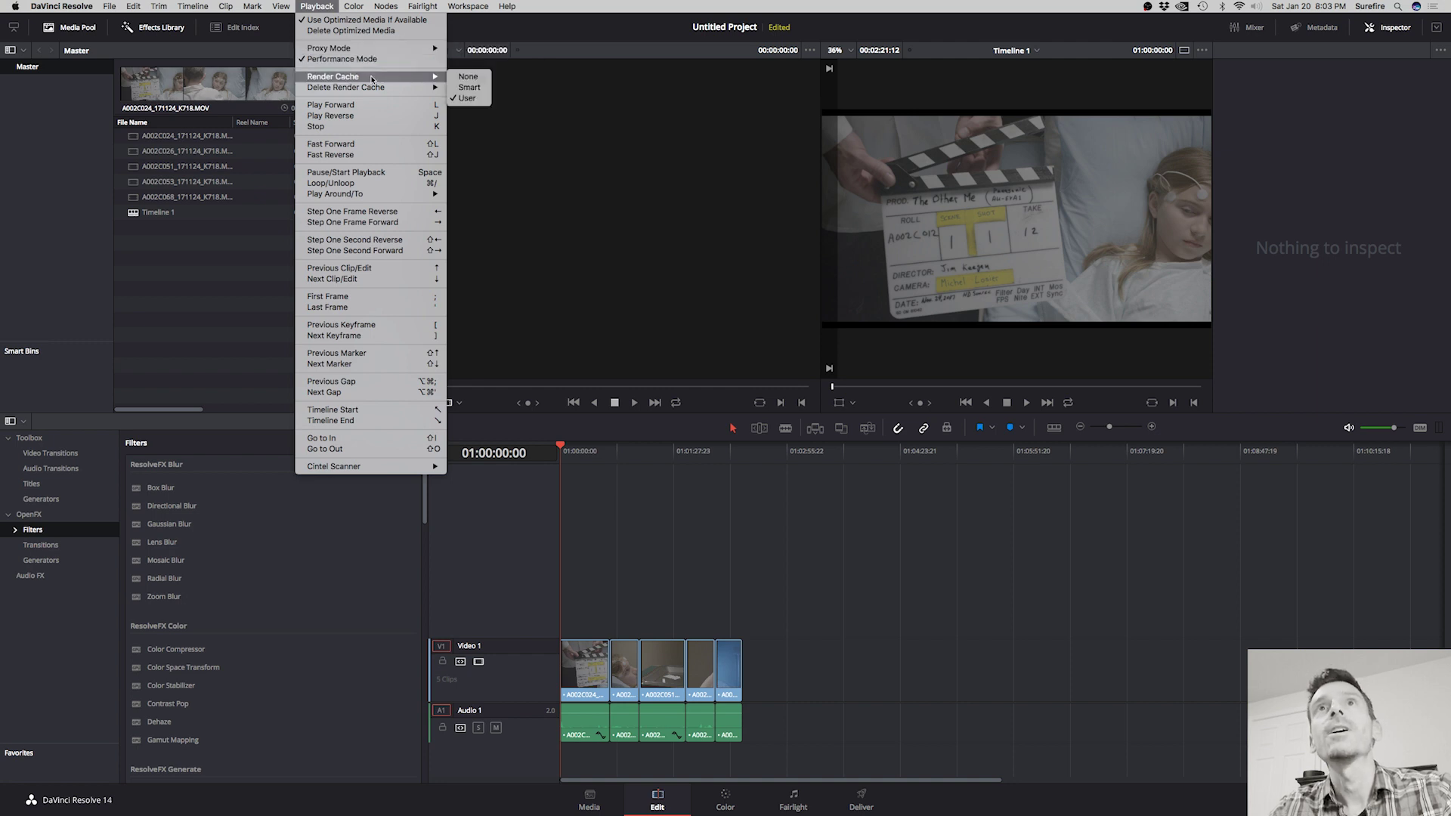
{"action": "left_click", "coordinate": [468, 76]}
{"action": "left_click", "coordinate": [317, 7]}
{"action": "mouse_move", "coordinate": [347, 78]}
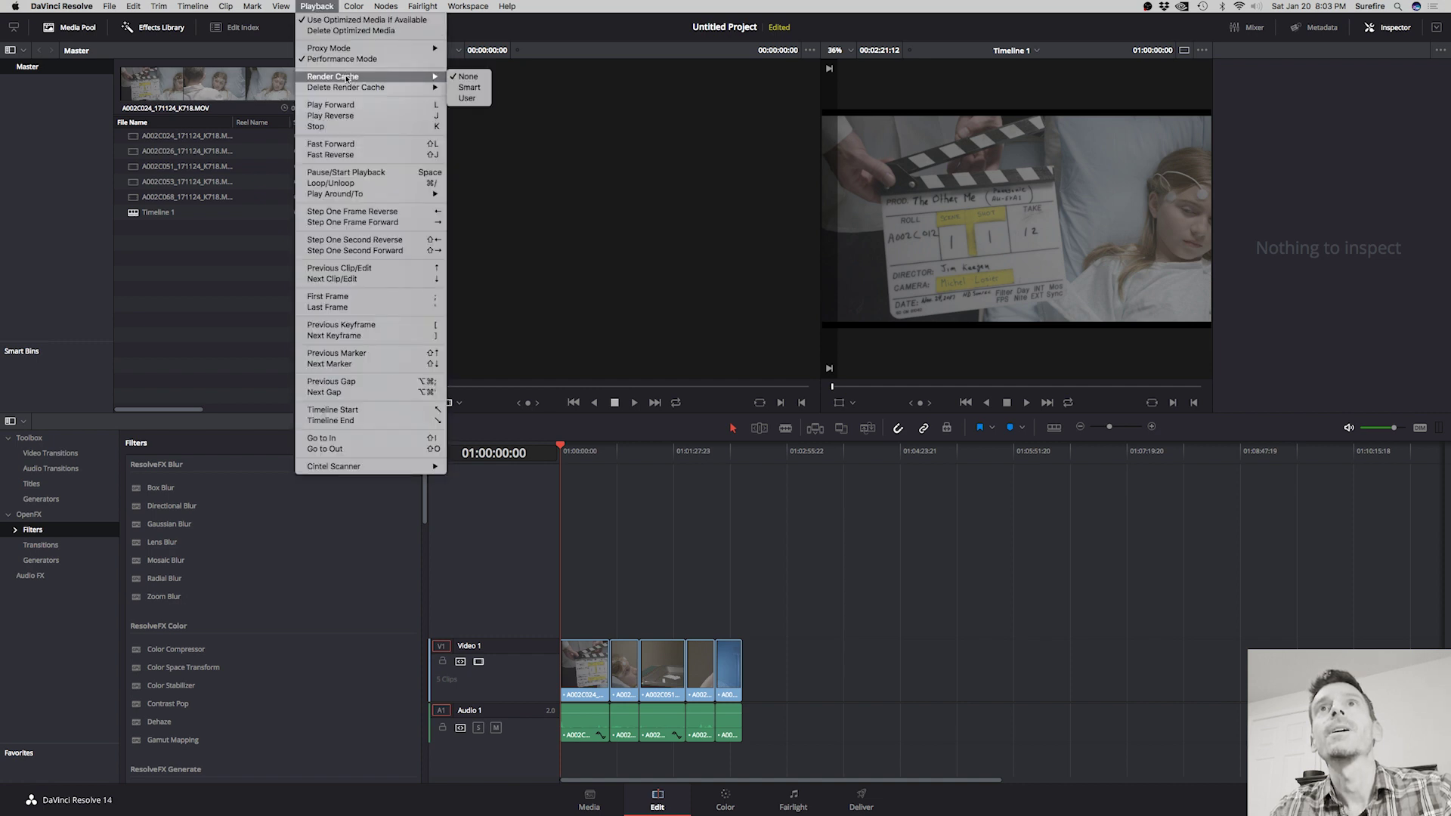
{"action": "left_click", "coordinate": [453, 100]}
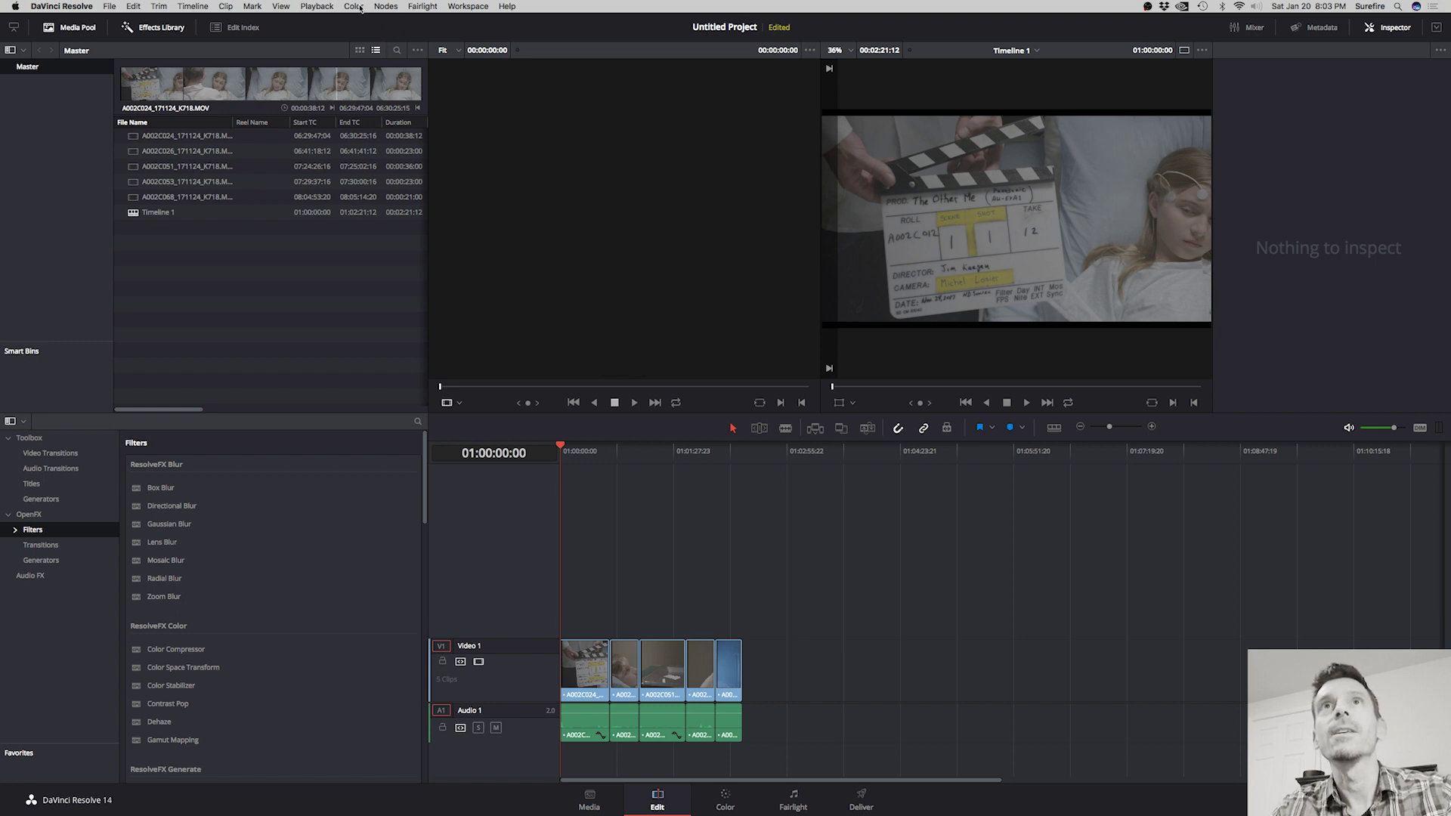
{"action": "left_click", "coordinate": [317, 6]}
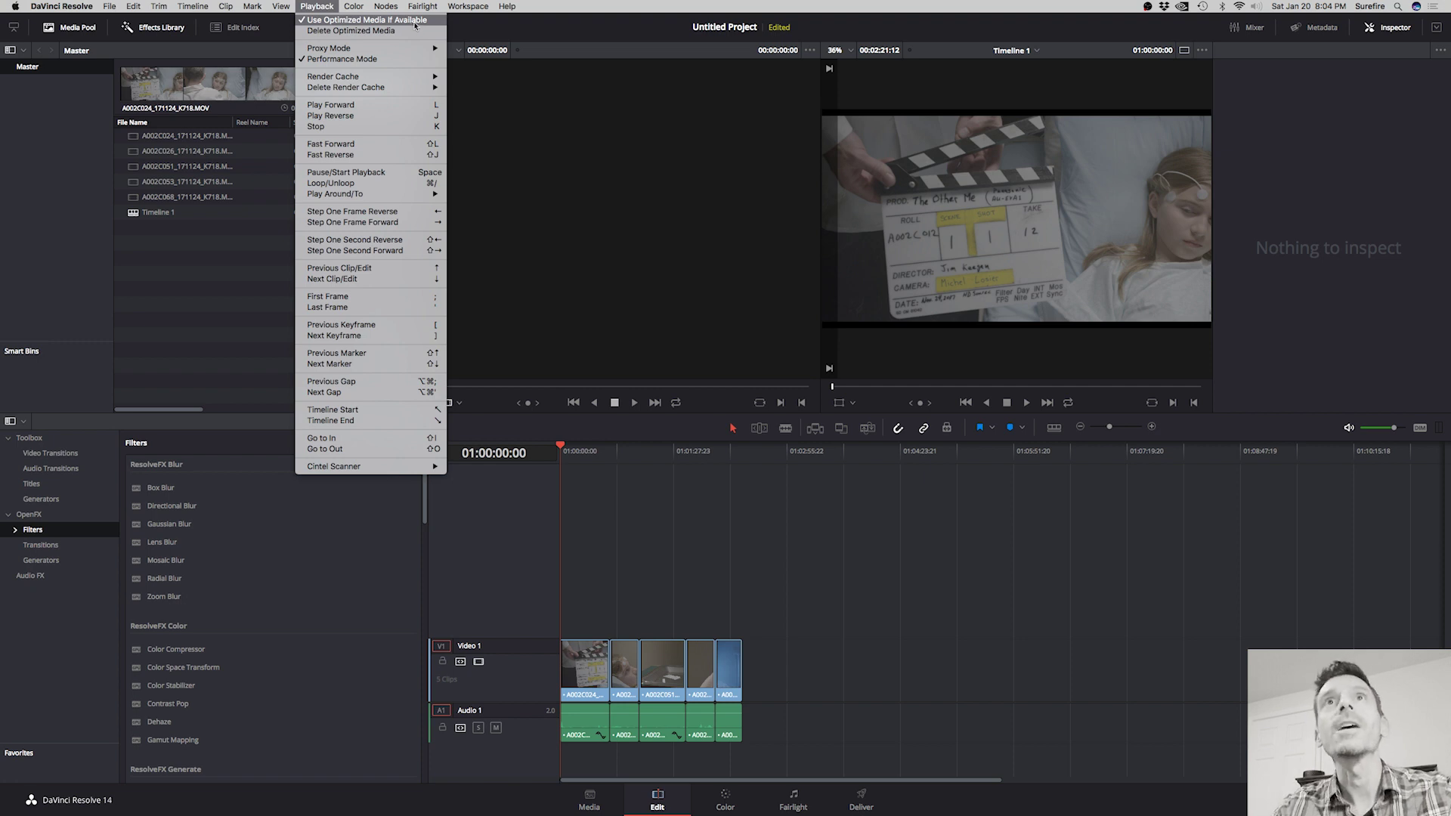
{"action": "mouse_move", "coordinate": [390, 77]}
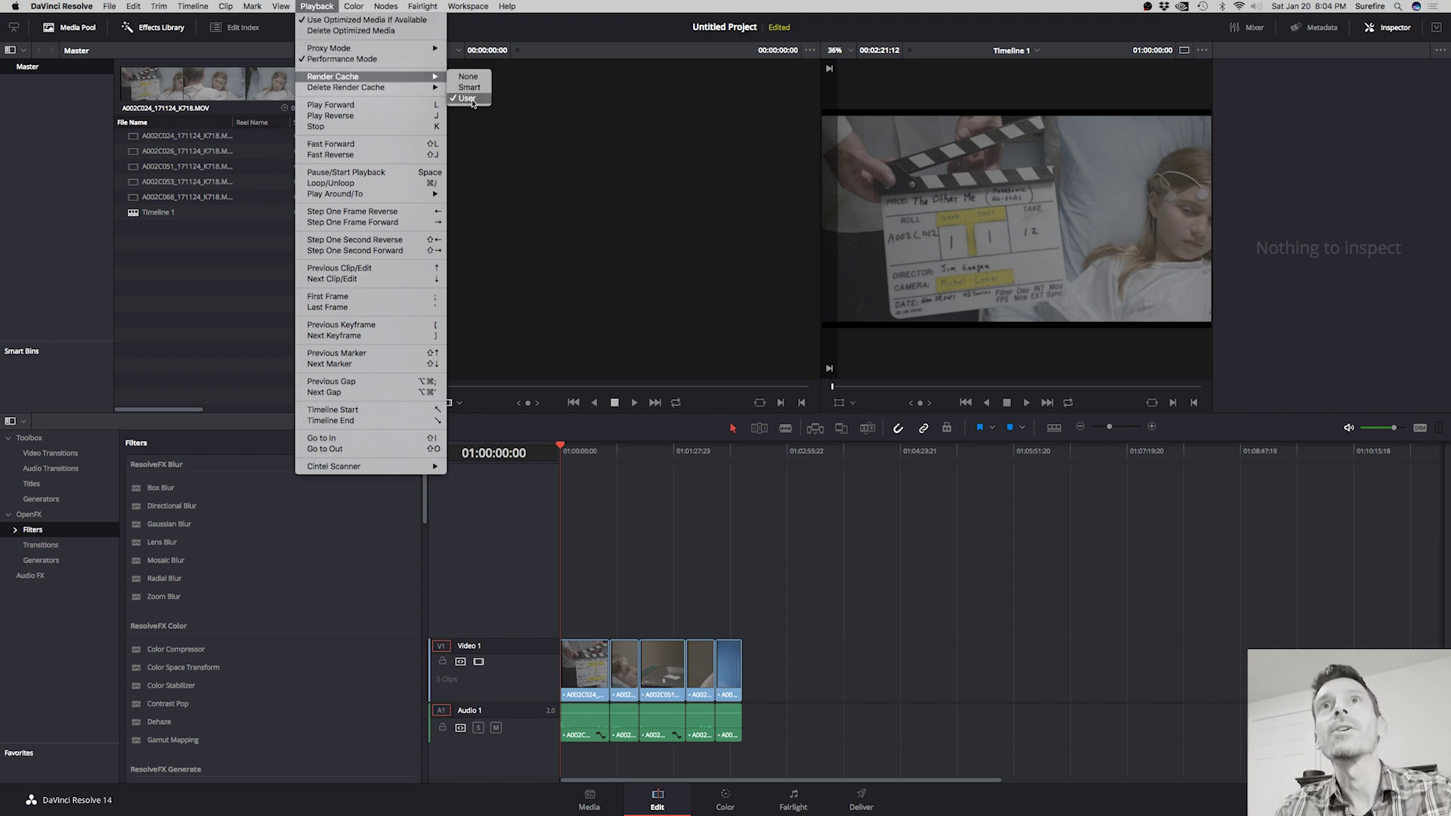
{"action": "left_click", "coordinate": [588, 36]}
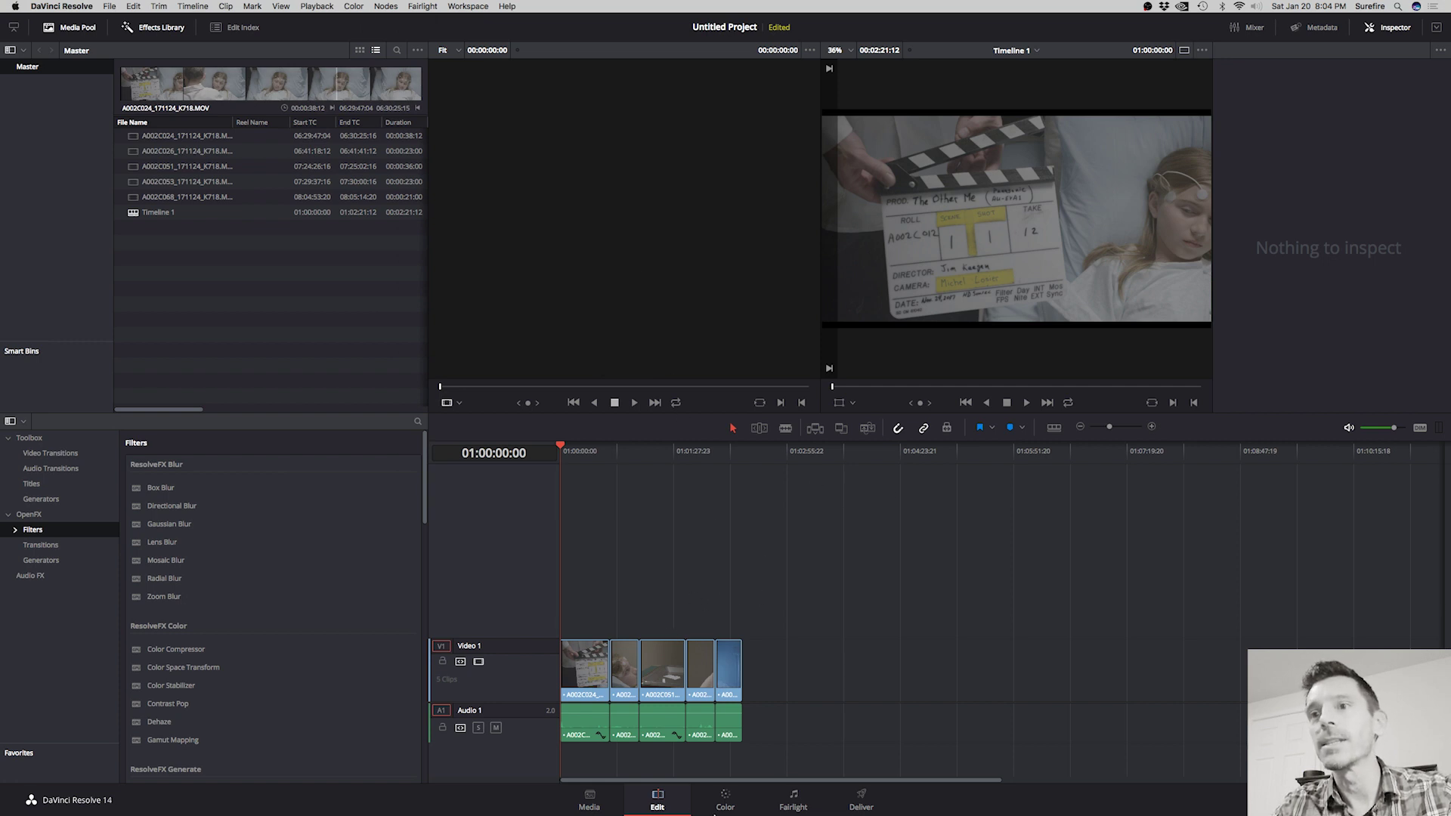
{"action": "left_click", "coordinate": [720, 798]}
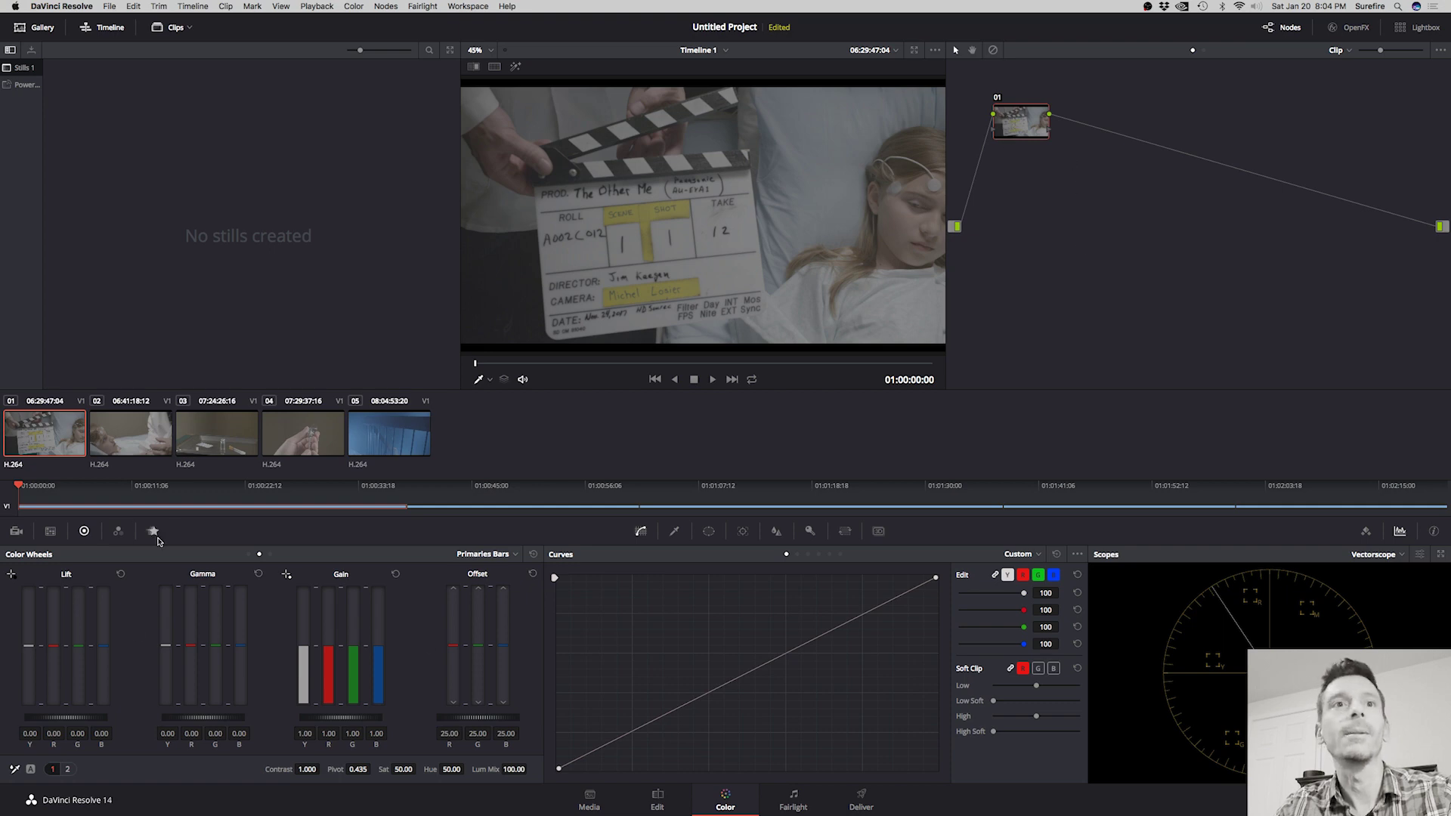
Brighten clip 01 with the Gain picker on the white slate and grab still 1.1.1
{"action": "left_click", "coordinate": [248, 555]}
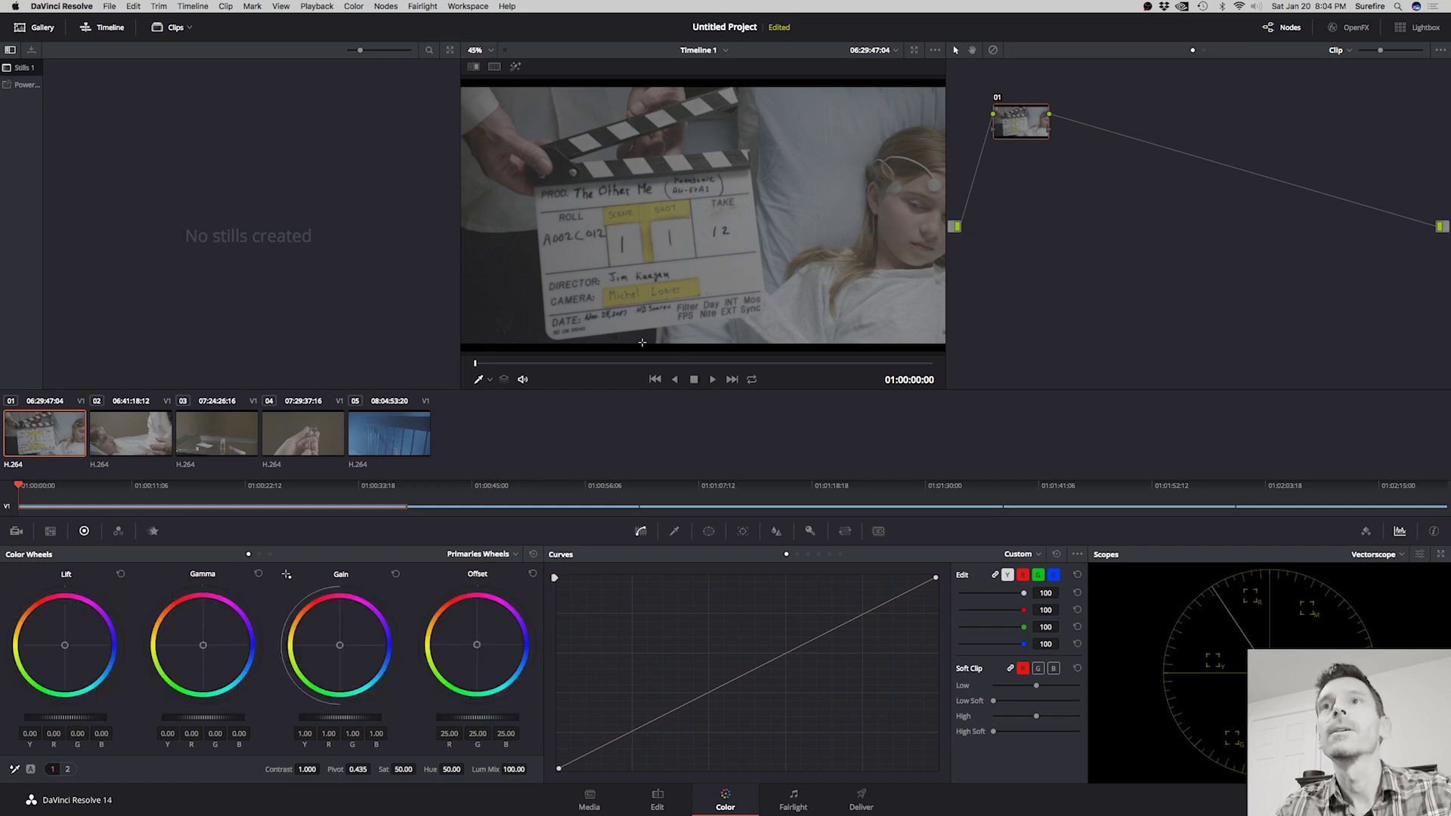
{"action": "left_click", "coordinate": [286, 575]}
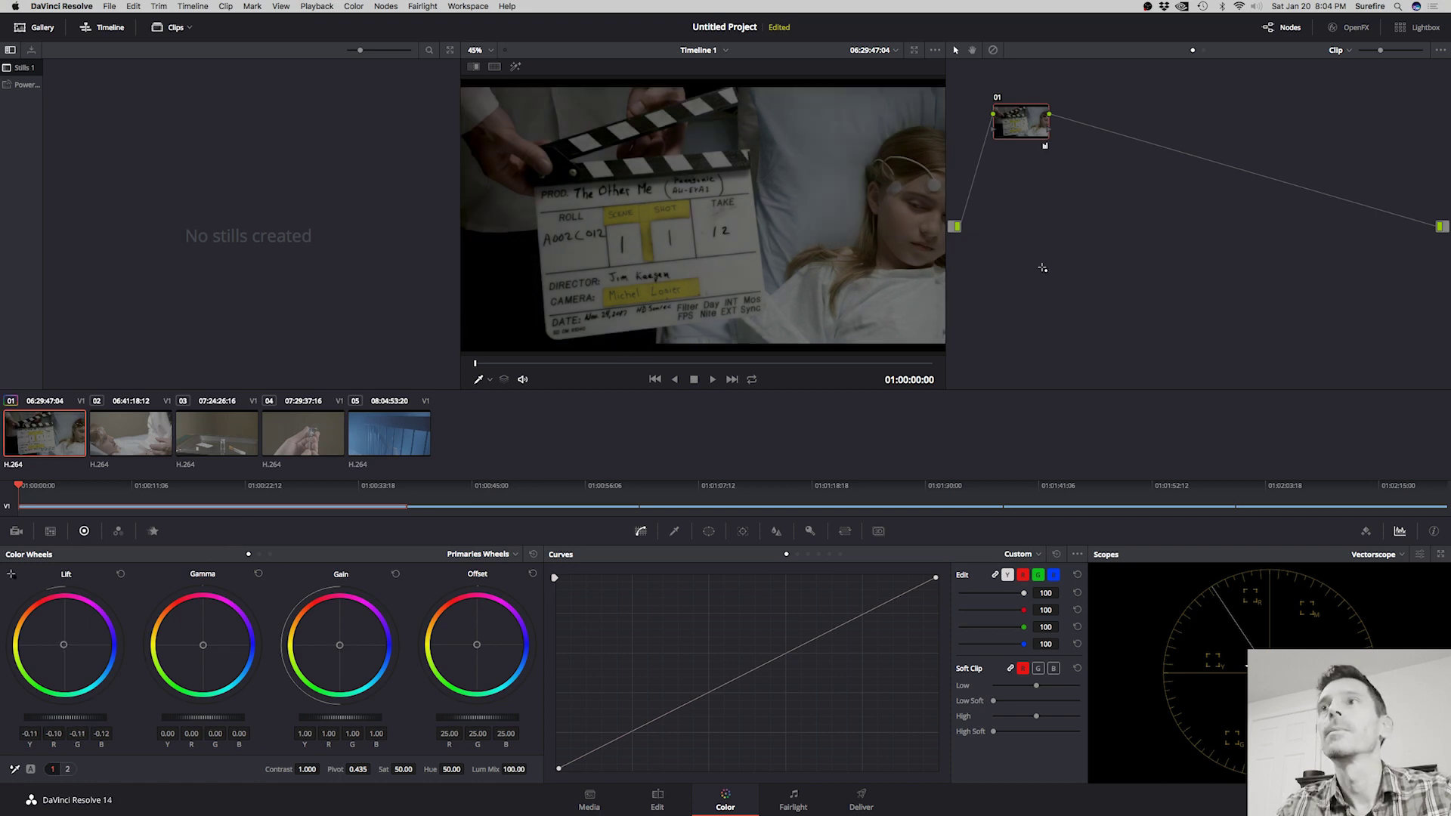
{"action": "left_click", "coordinate": [880, 306]}
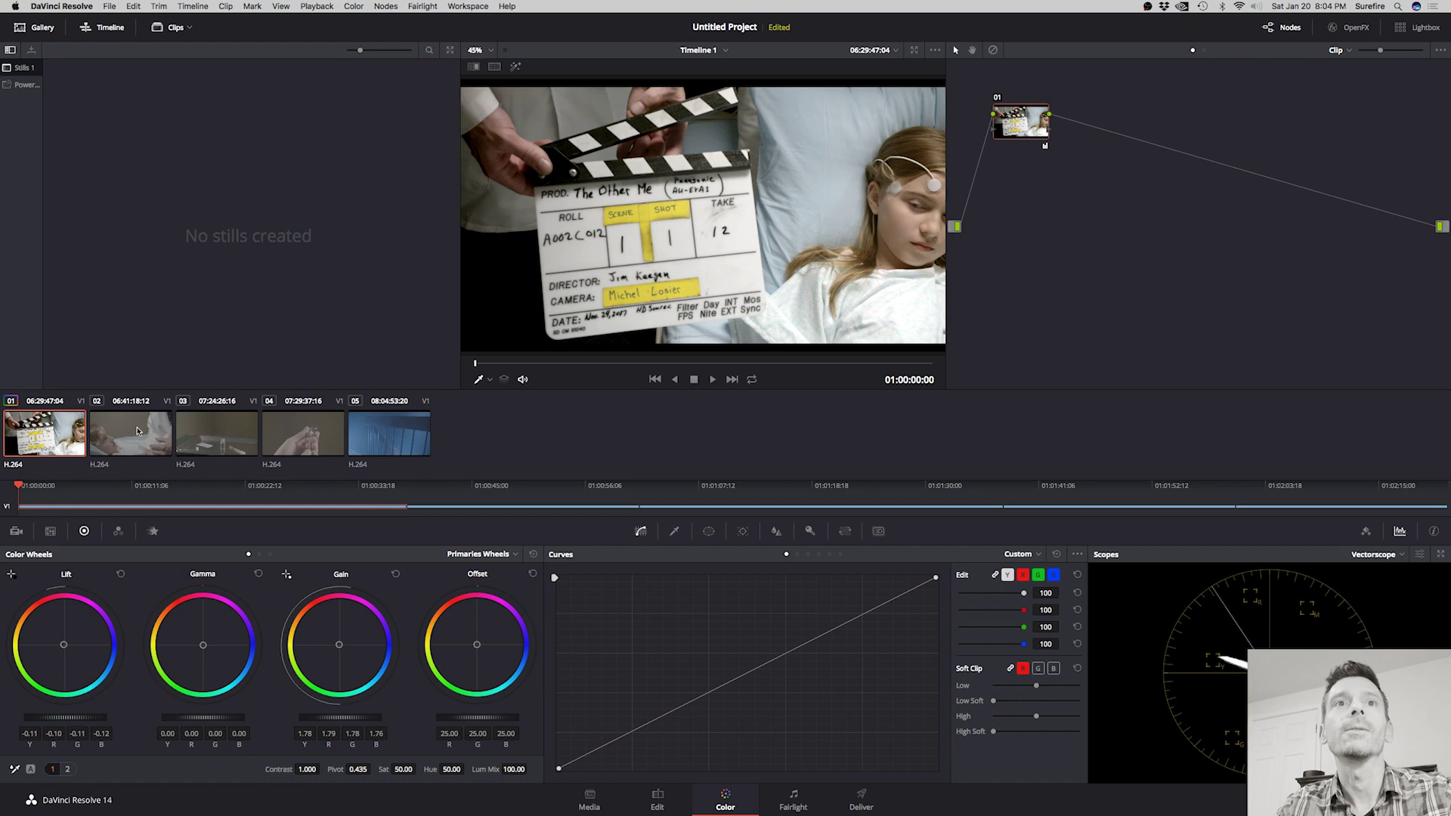
{"action": "left_click", "coordinate": [226, 6]}
{"action": "mouse_move", "coordinate": [247, 9]}
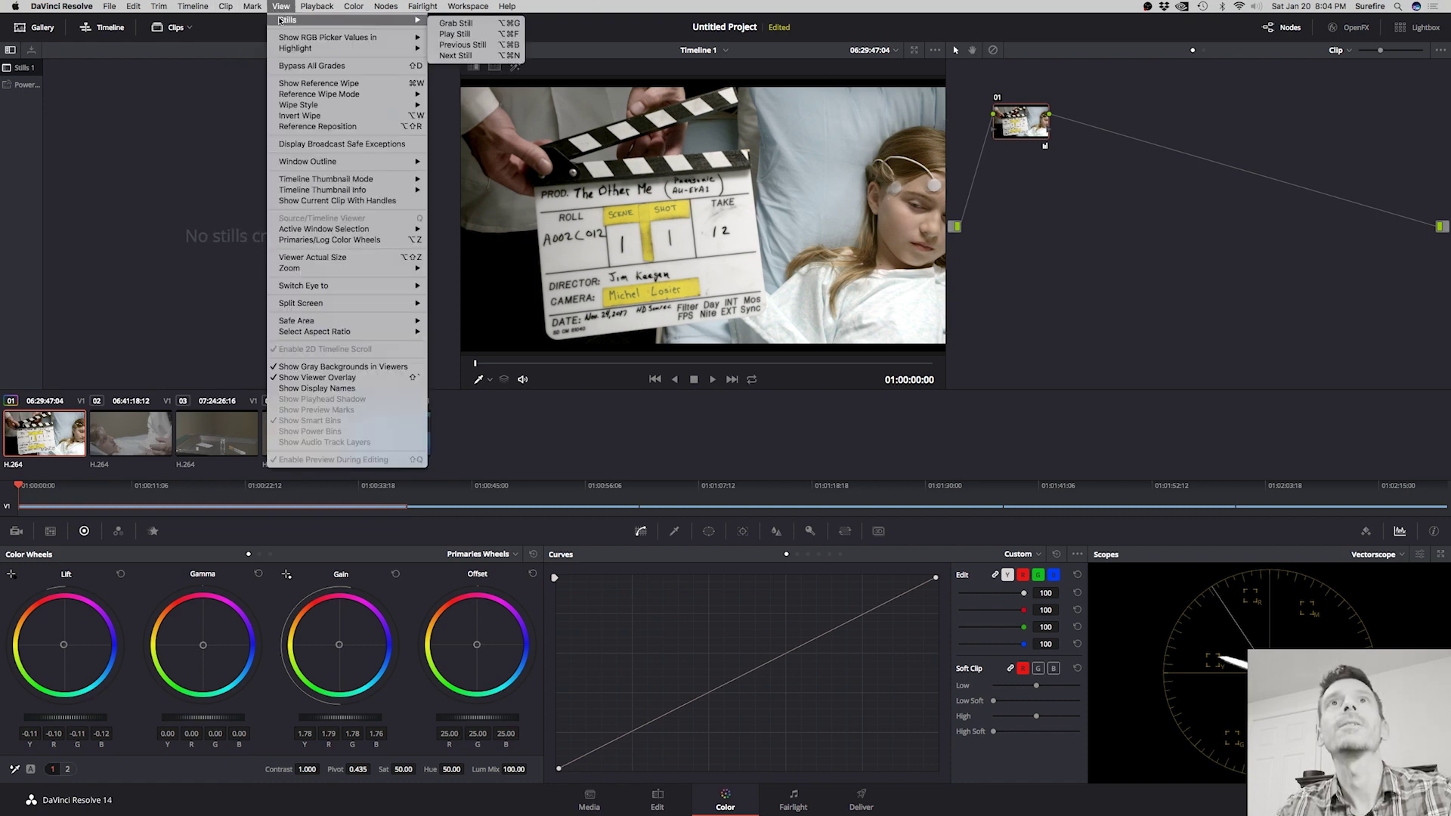
{"action": "left_click", "coordinate": [456, 23]}
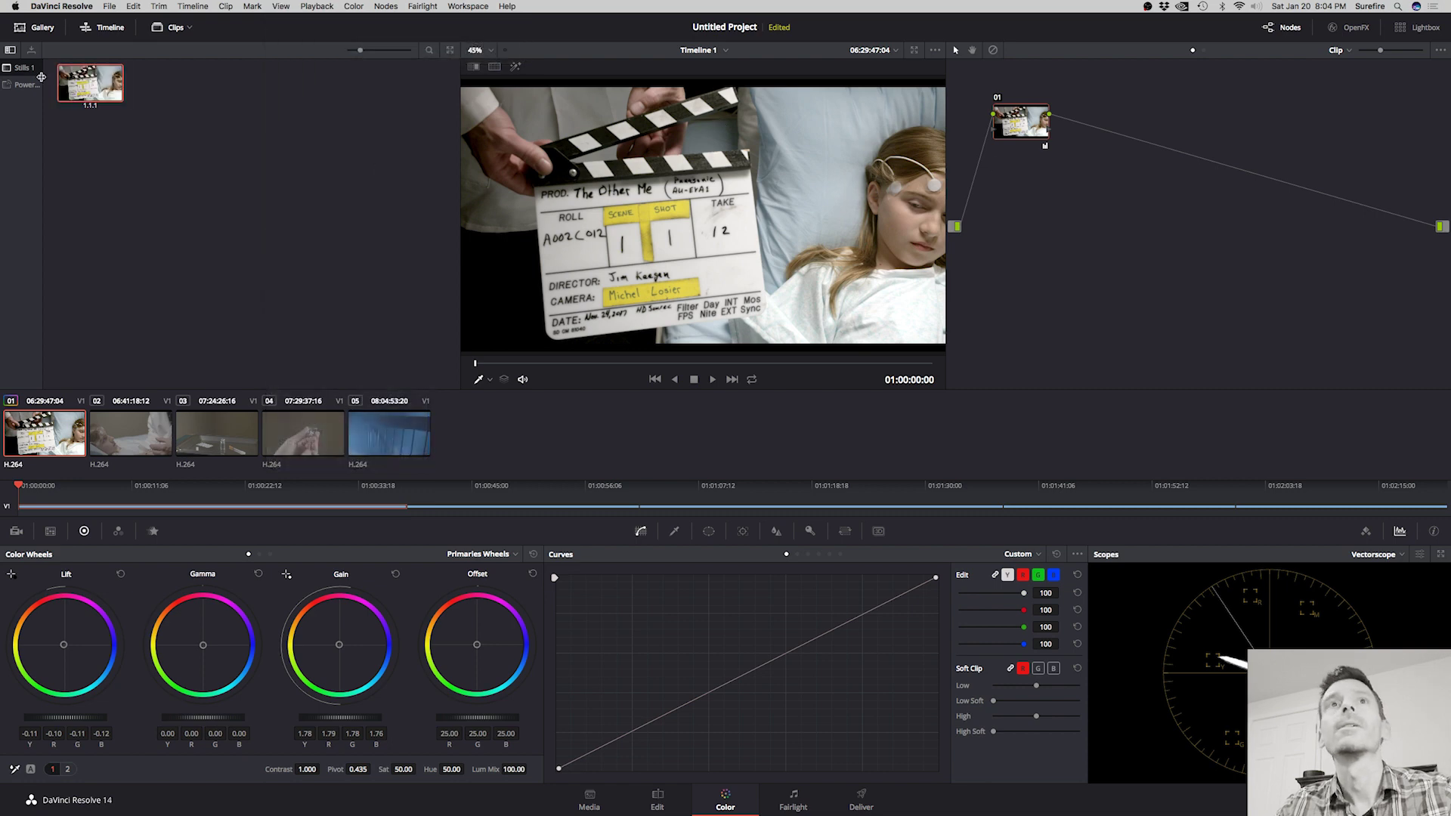
Apply still 1.1.1's grade to clips 02, 03, 04 and 05
{"action": "left_click", "coordinate": [96, 428]}
{"action": "double_click", "coordinate": [90, 83]}
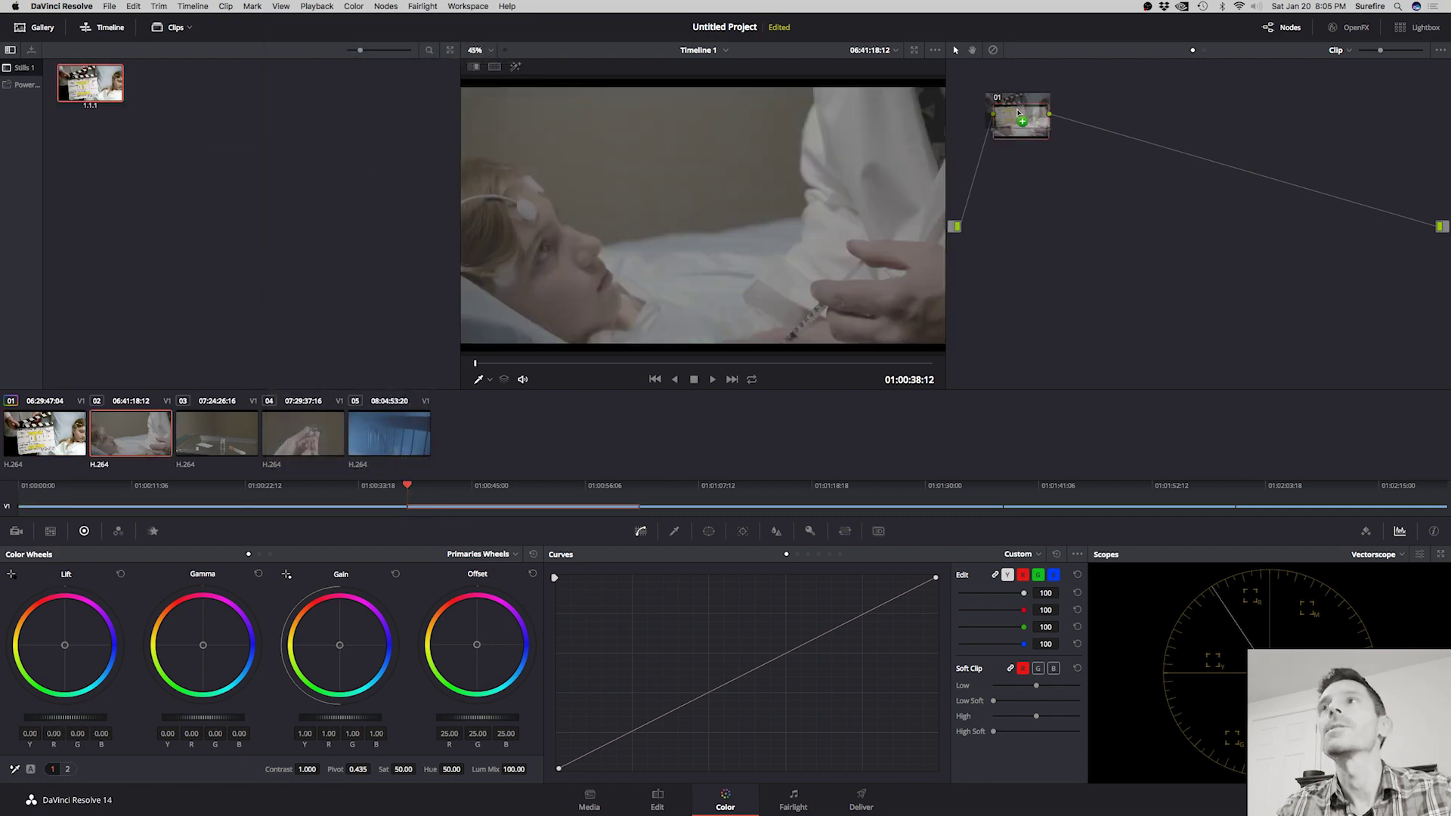
{"action": "left_click", "coordinate": [222, 446]}
{"action": "left_click_drag", "start_coordinate": [102, 89], "coordinate": [1025, 121]}
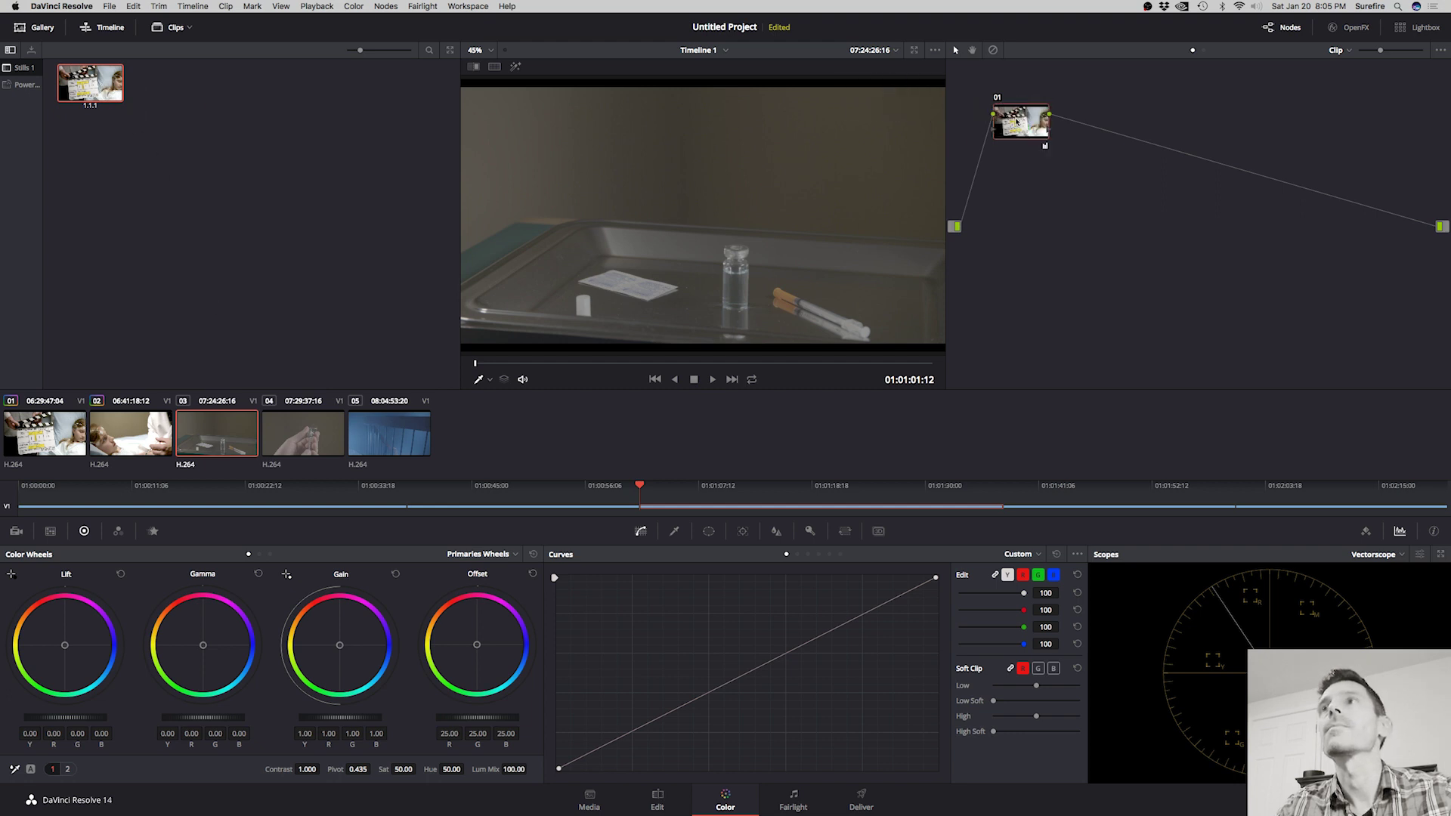
{"action": "left_click", "coordinate": [329, 436]}
{"action": "key", "text": "equal"}
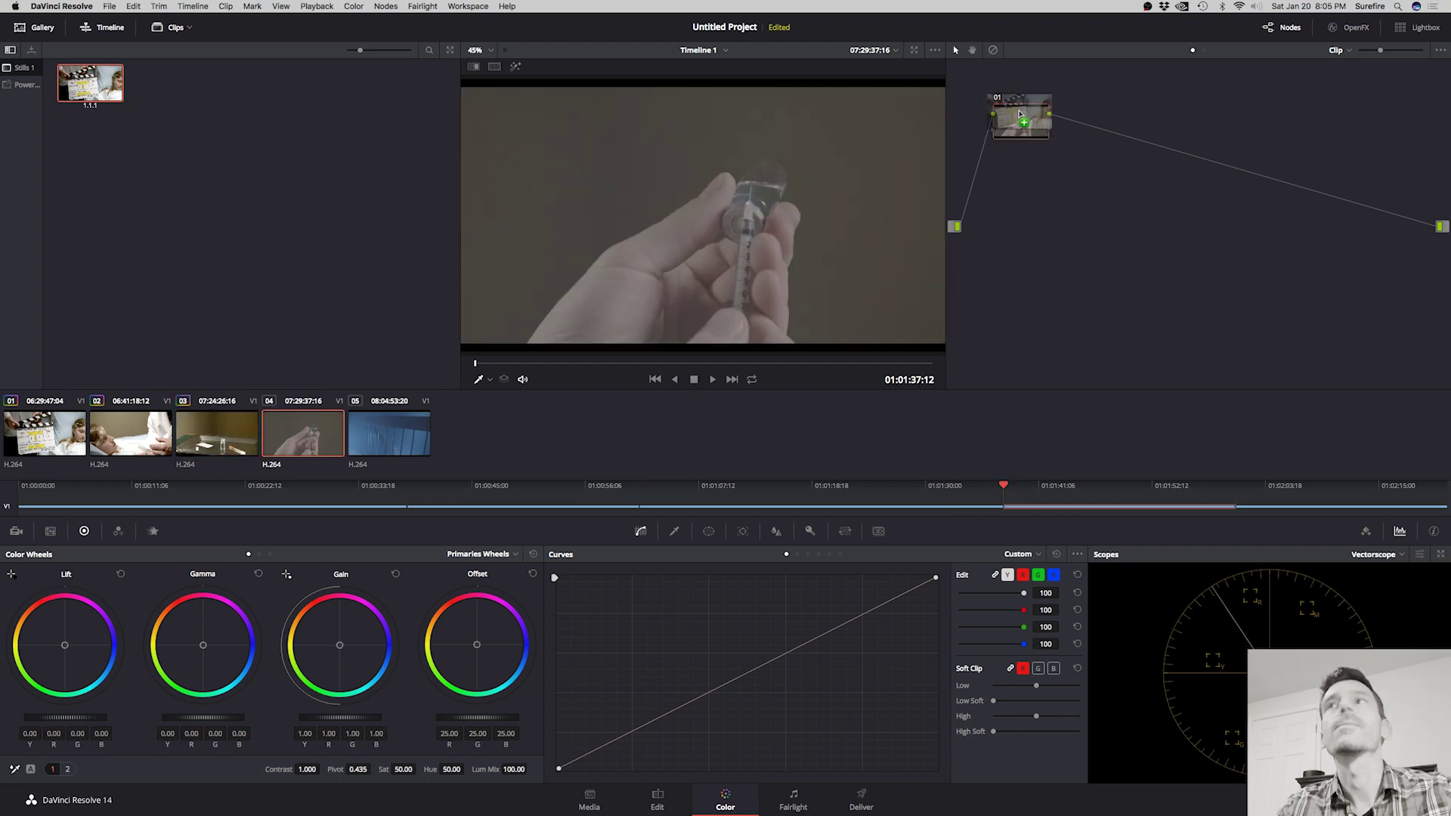
{"action": "left_click", "coordinate": [365, 450]}
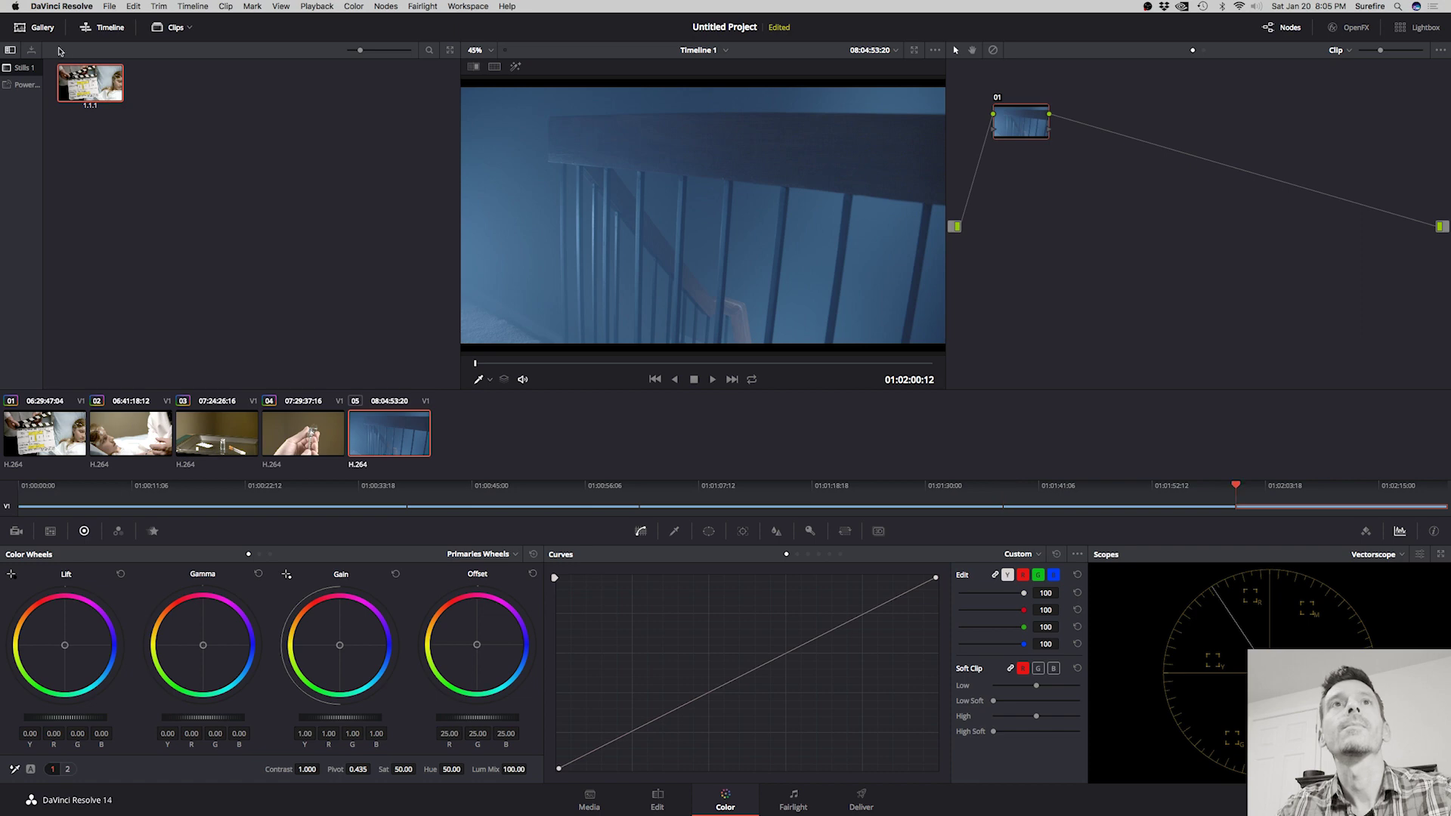
{"action": "left_click_drag", "start_coordinate": [89, 83], "coordinate": [1050, 136]}
{"action": "left_click", "coordinate": [302, 435]}
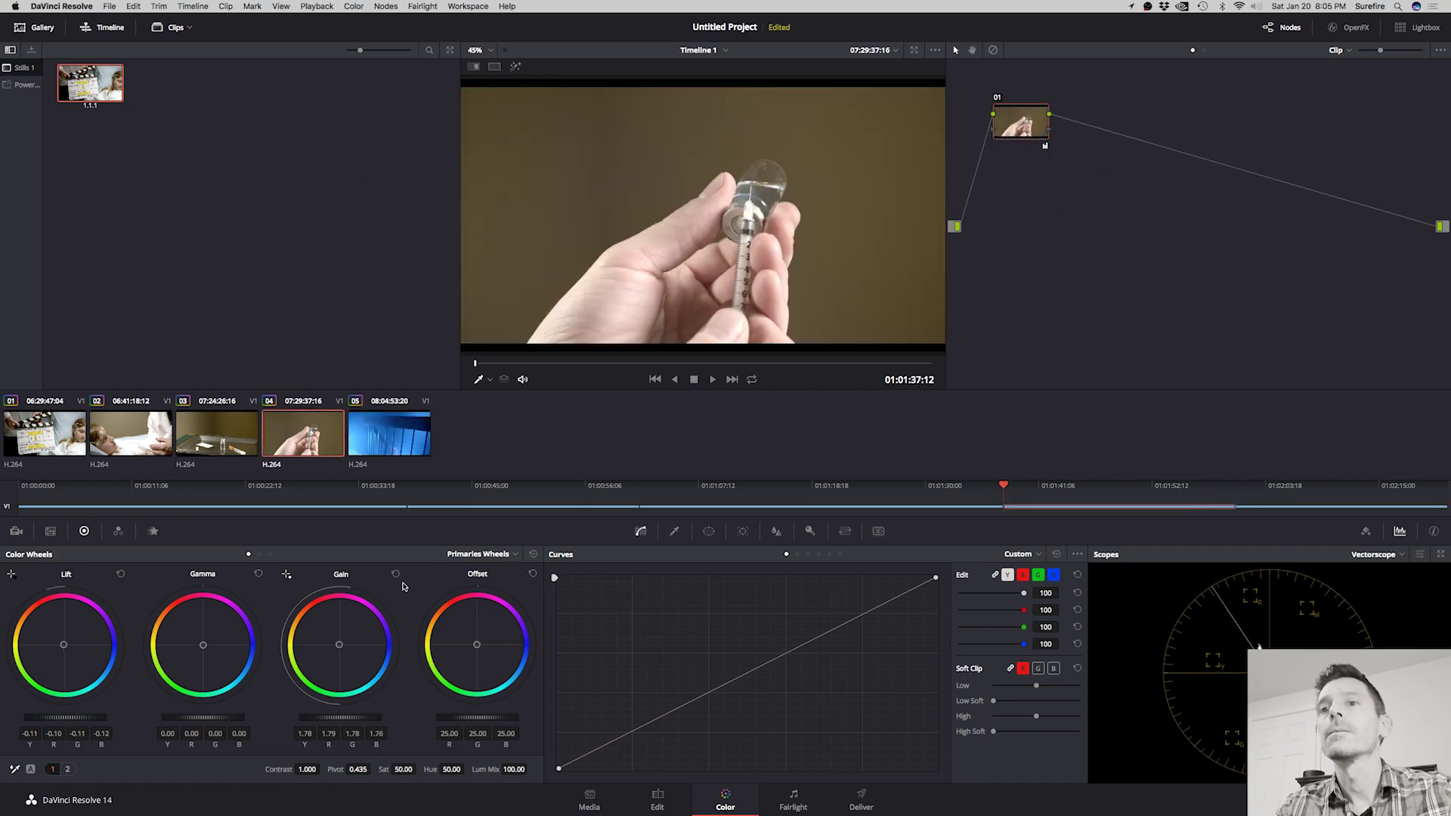
Render Cache Clip Output for all five timeline clips and move the playhead to the end
{"action": "left_click", "coordinate": [658, 799]}
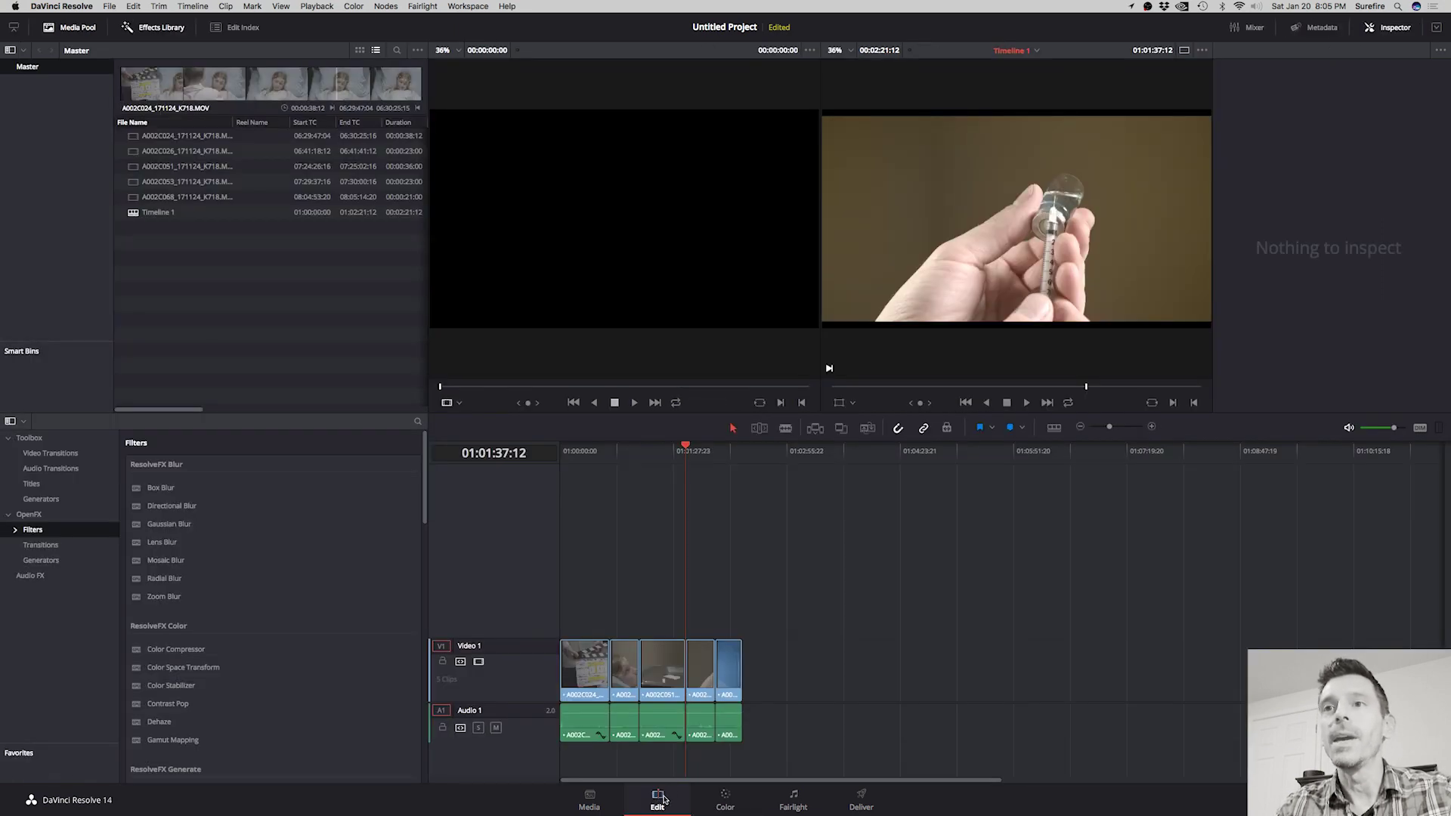
{"action": "left_click_drag", "start_coordinate": [735, 638], "coordinate": [584, 663]}
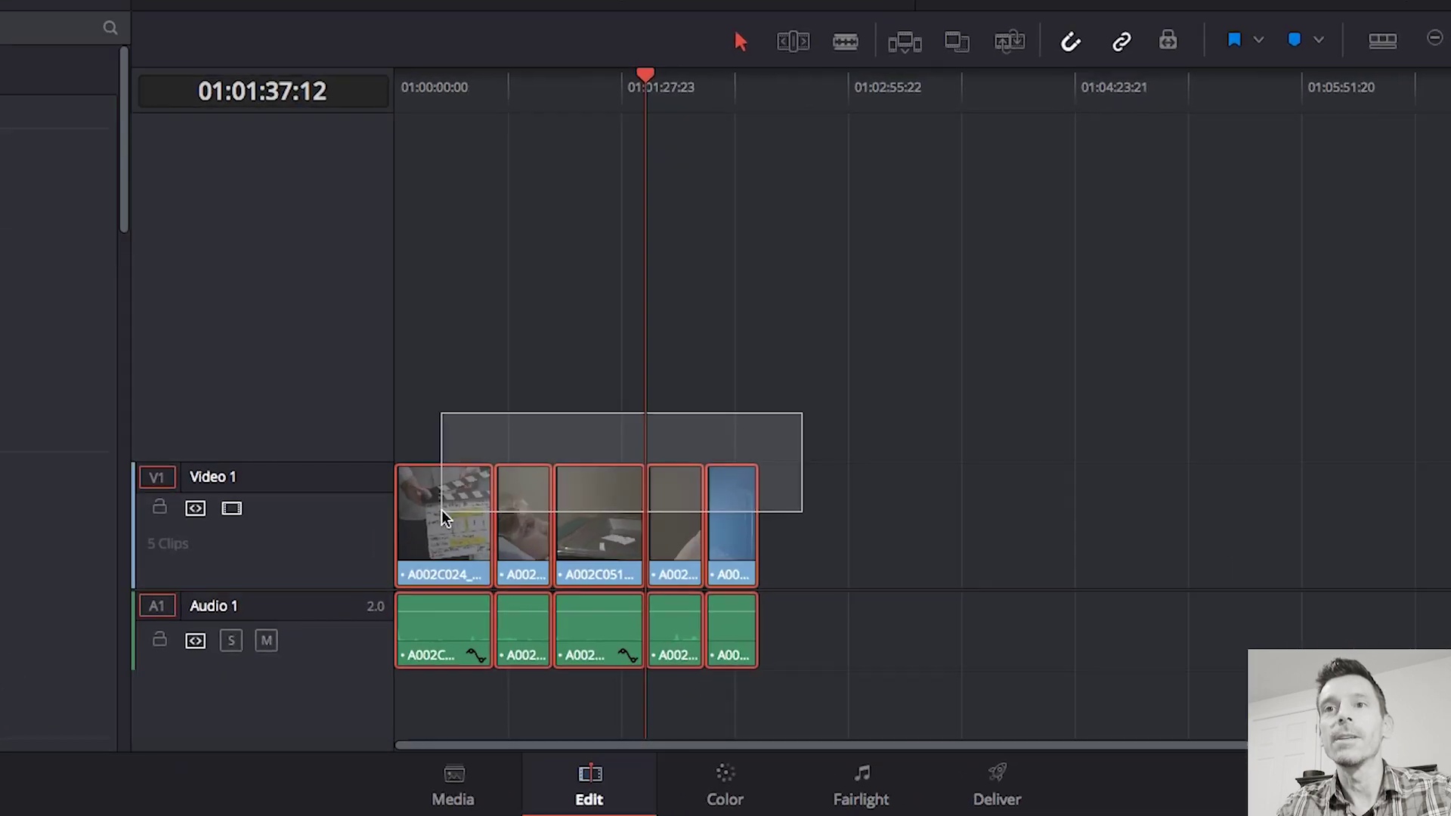
{"action": "left_click_drag", "start_coordinate": [441, 509], "coordinate": [443, 506]}
{"action": "right_click", "coordinate": [459, 487]}
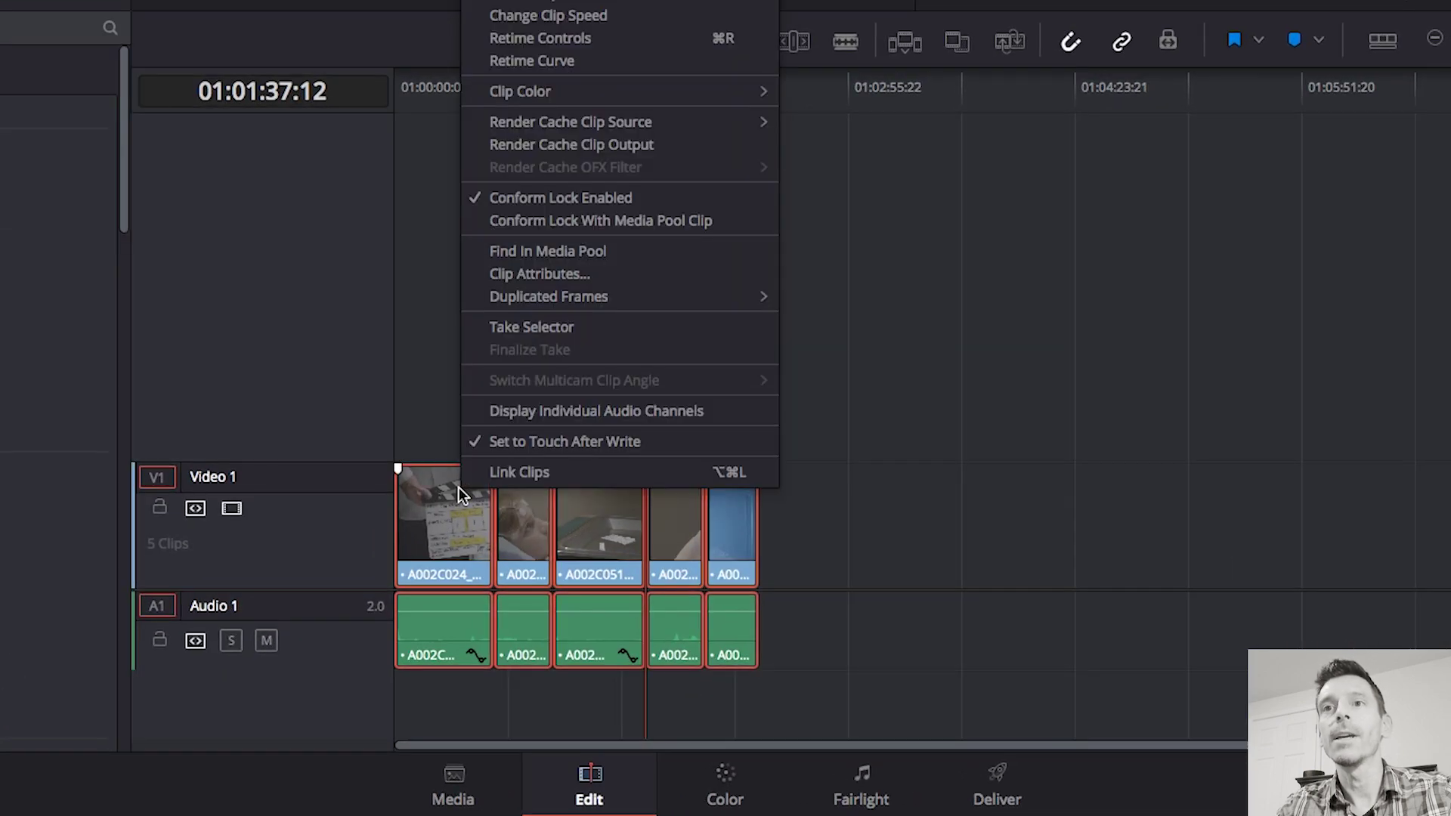
{"action": "left_click", "coordinate": [631, 148]}
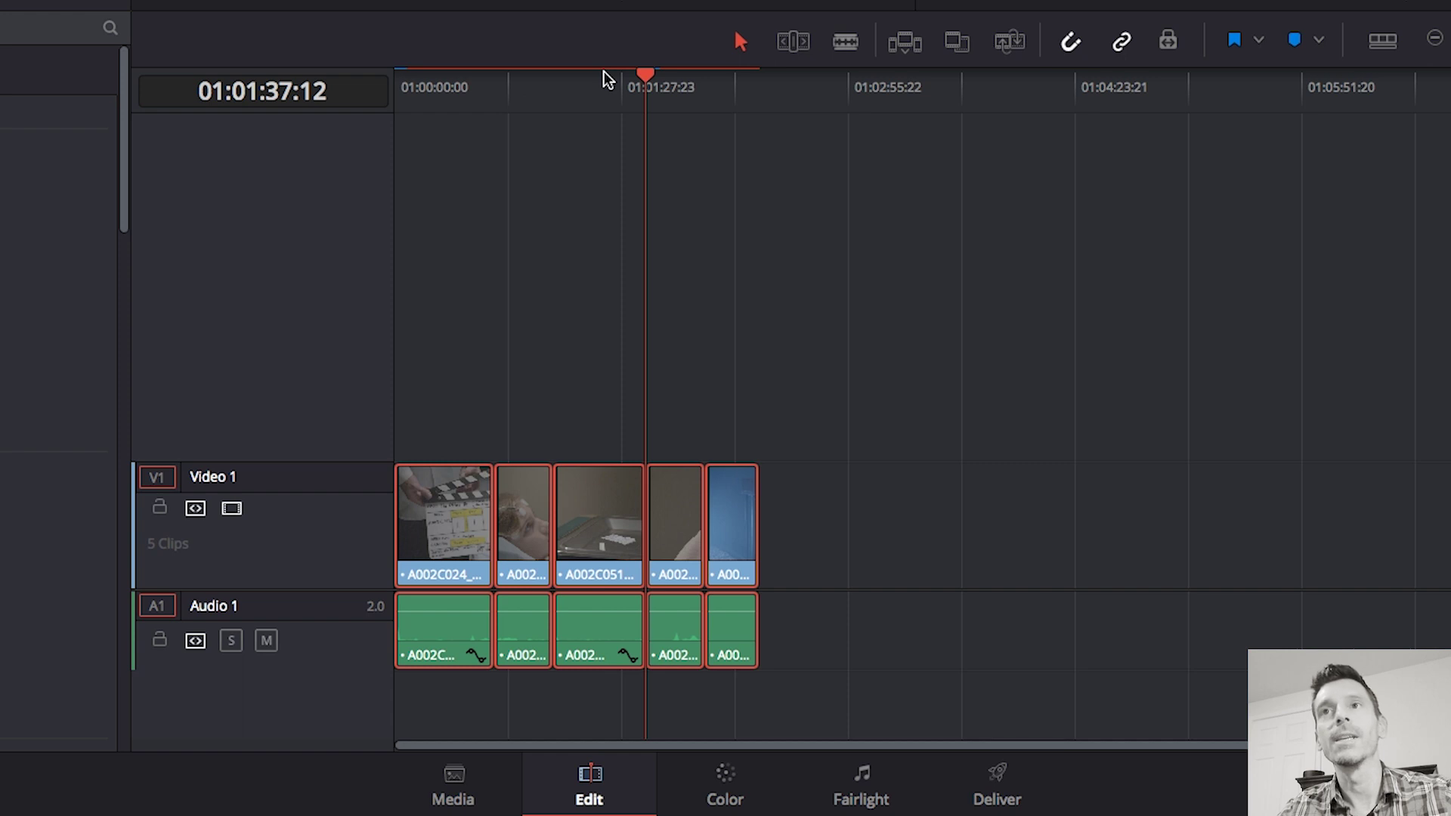
{"action": "left_click", "coordinate": [752, 87]}
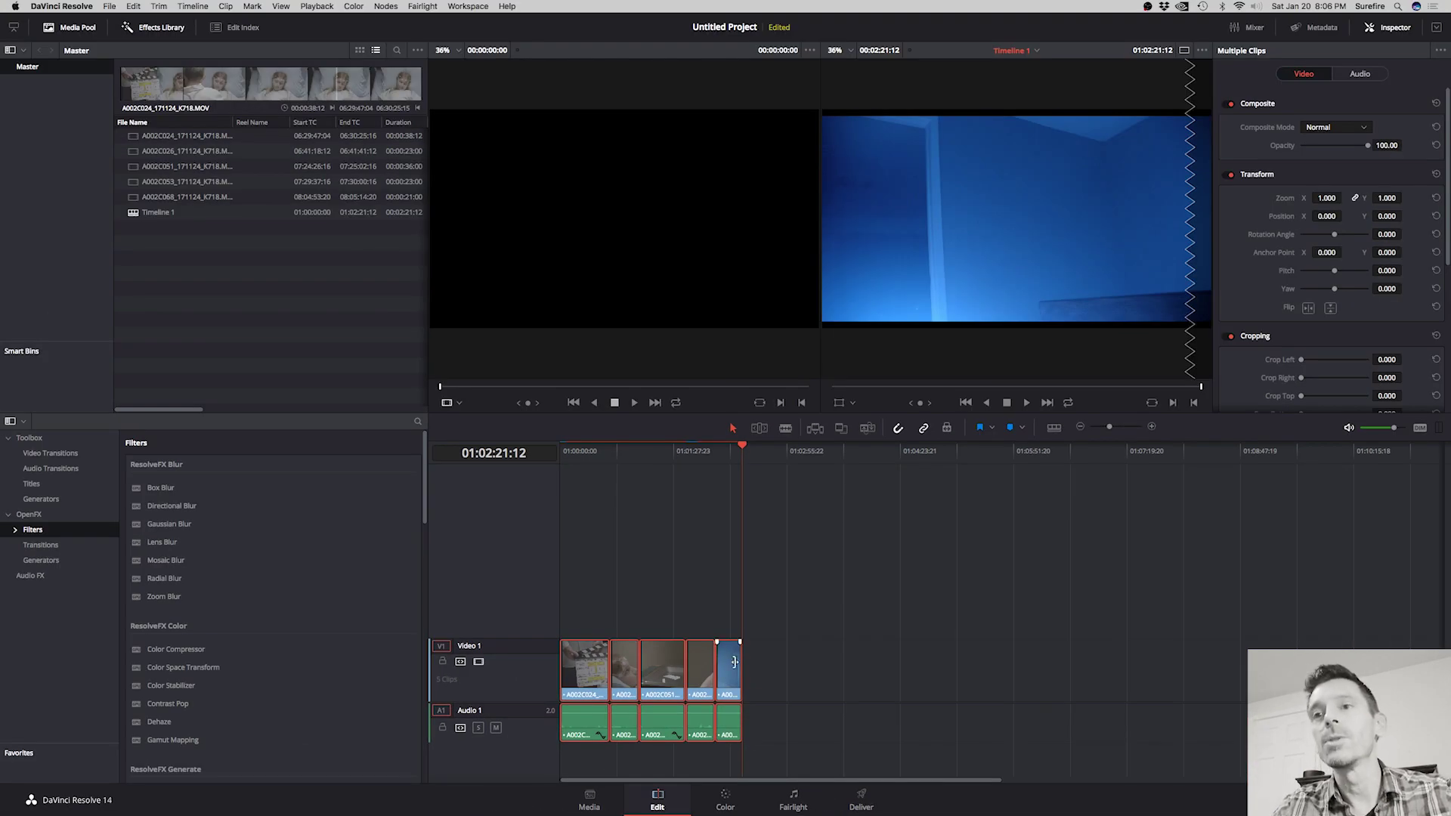
{"action": "left_click", "coordinate": [726, 801]}
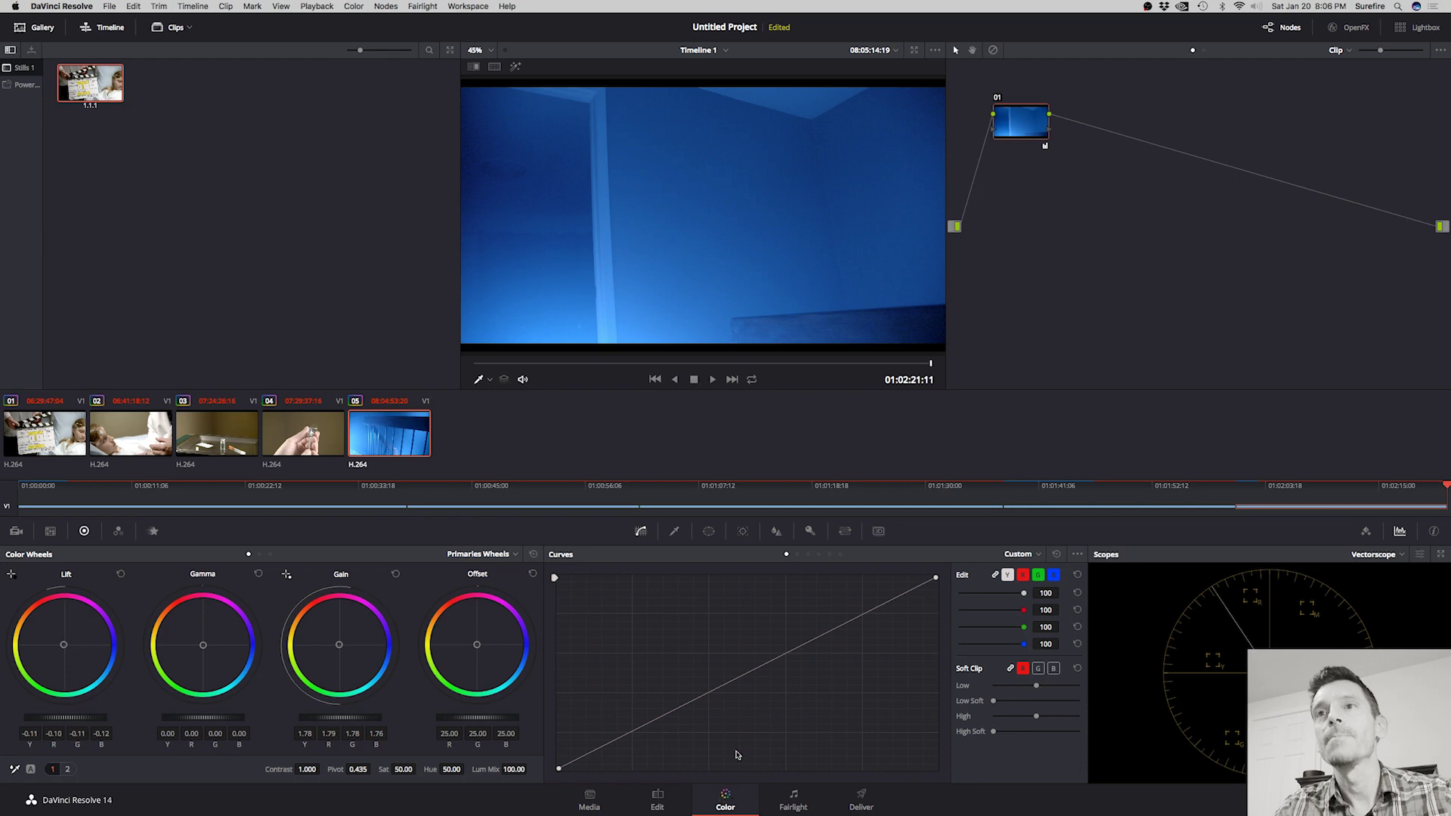
Check clip 04's syringe grade, then return to the Edit page with Shift+4
{"action": "left_click", "coordinate": [327, 457]}
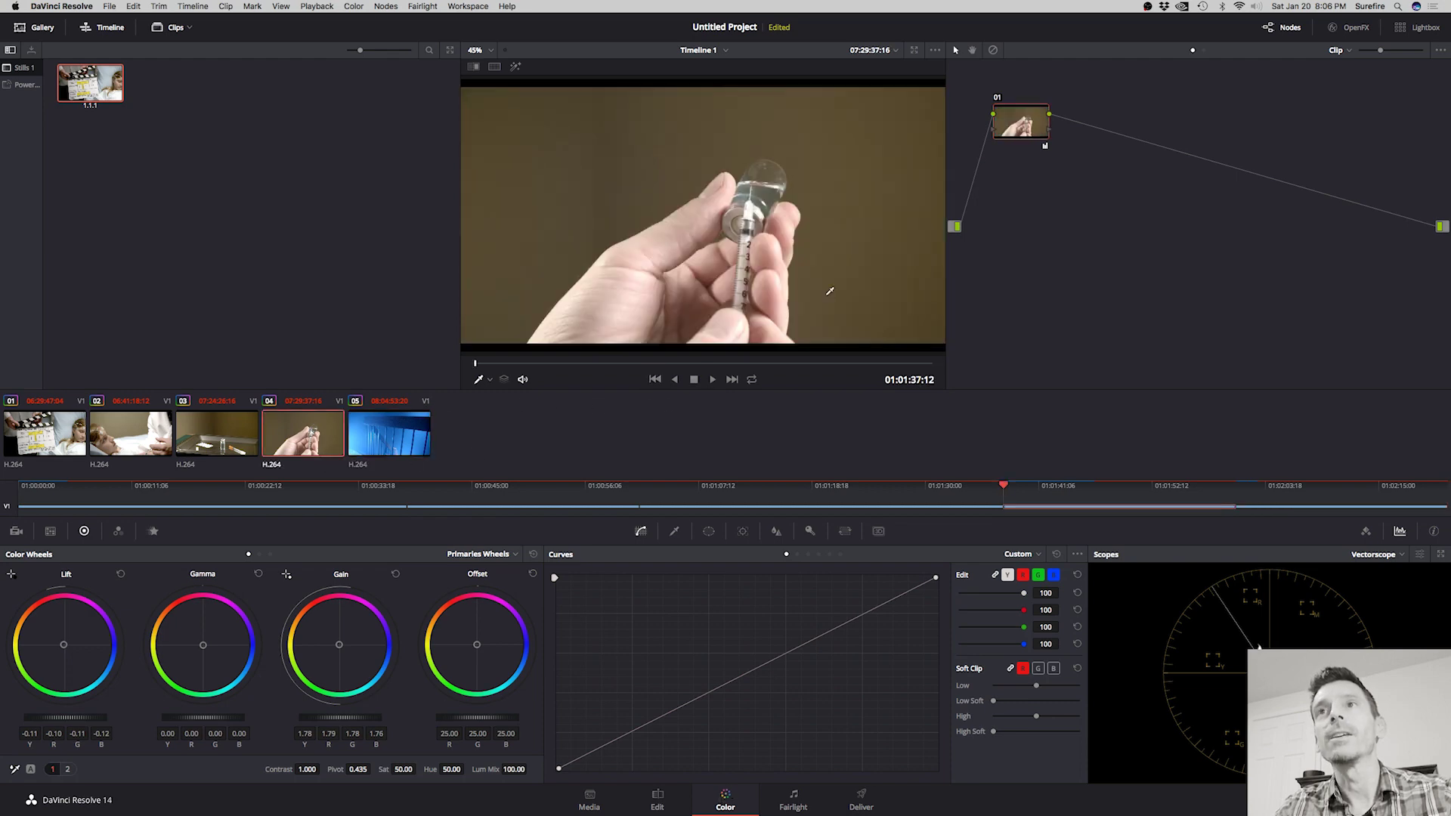
{"action": "key", "text": "shift+4"}
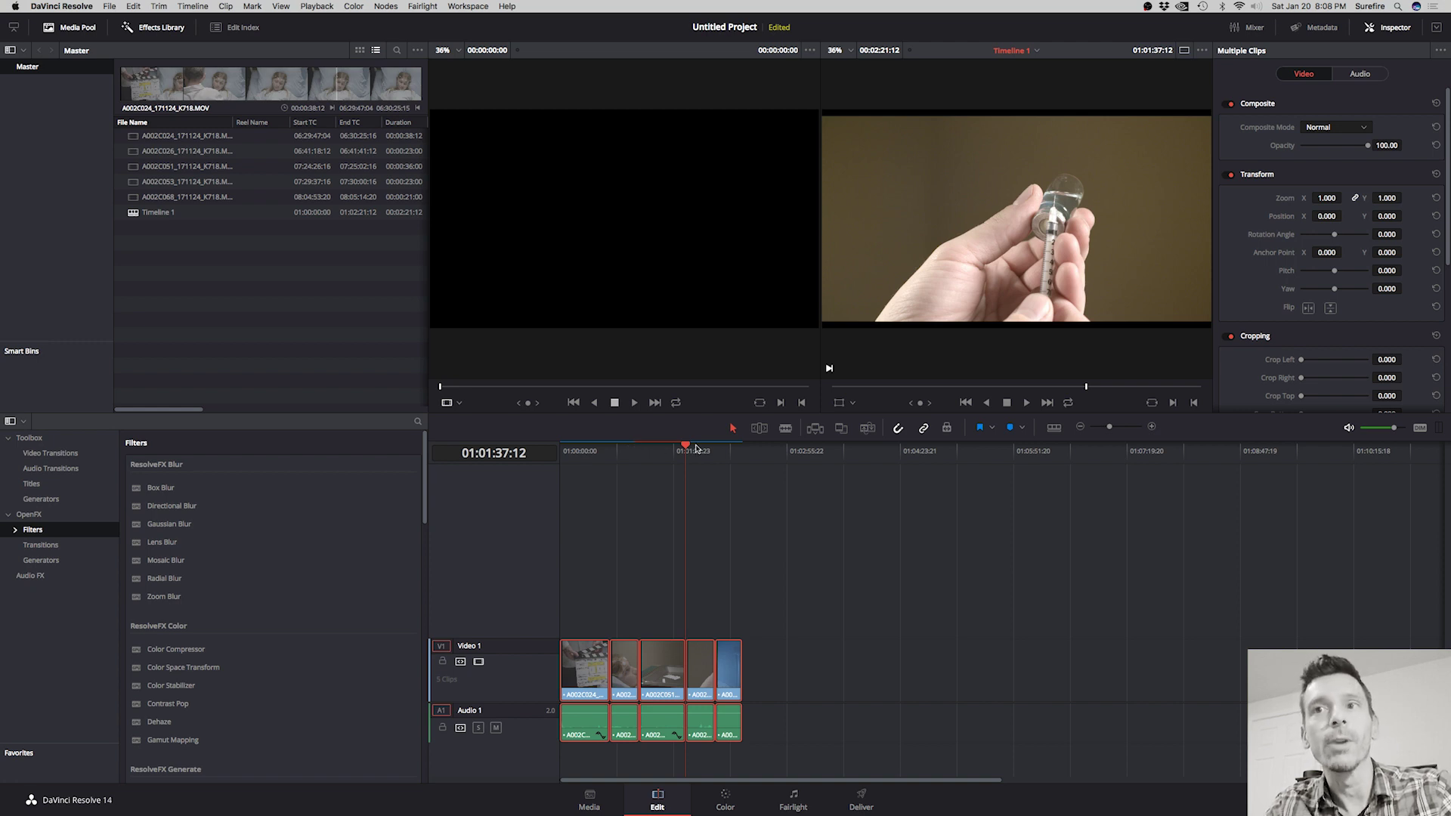
Play the cached timeline from 01:01:15:15, then again from near its start
{"action": "left_click", "coordinate": [660, 453]}
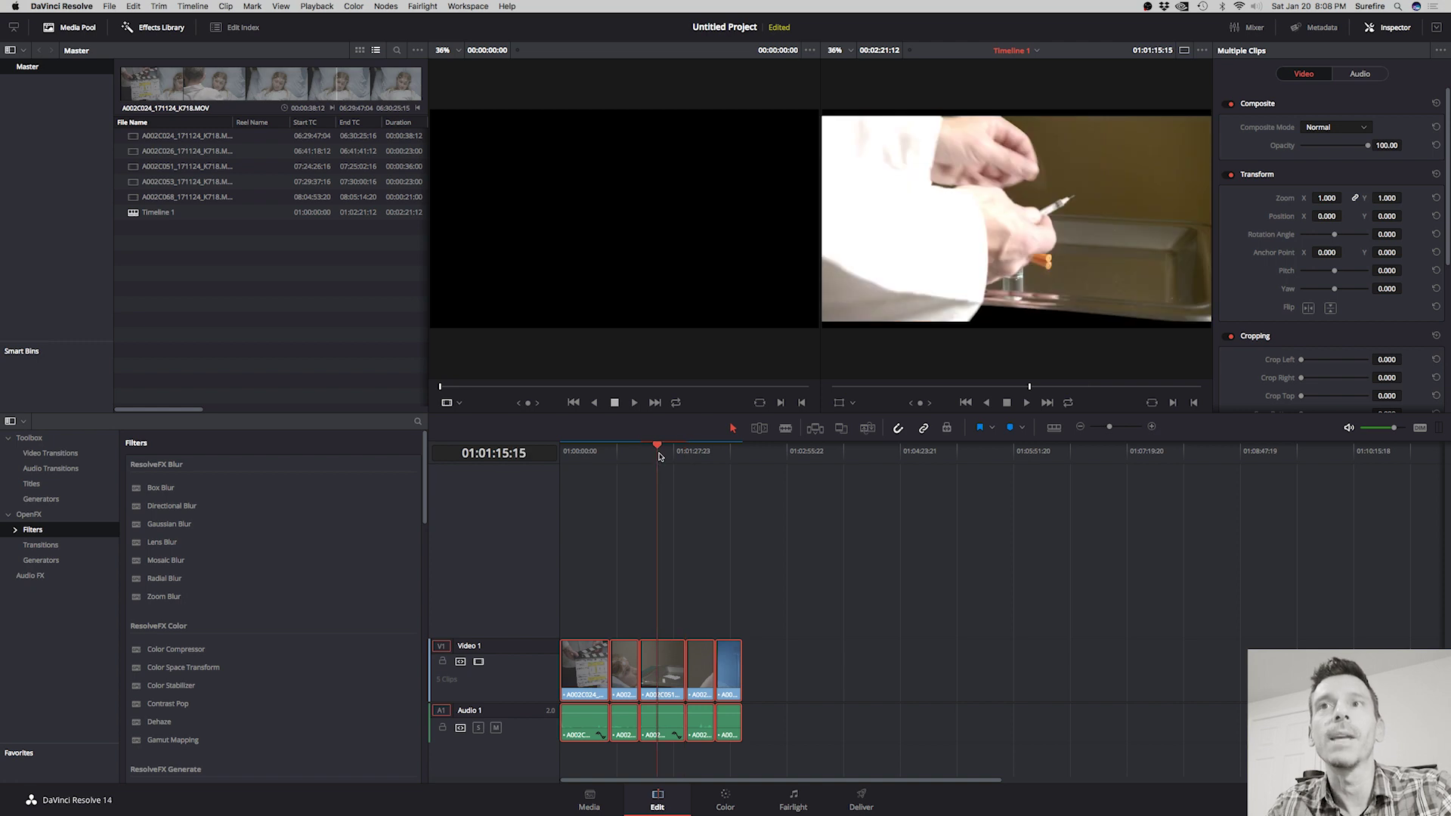
{"action": "key", "text": "space"}
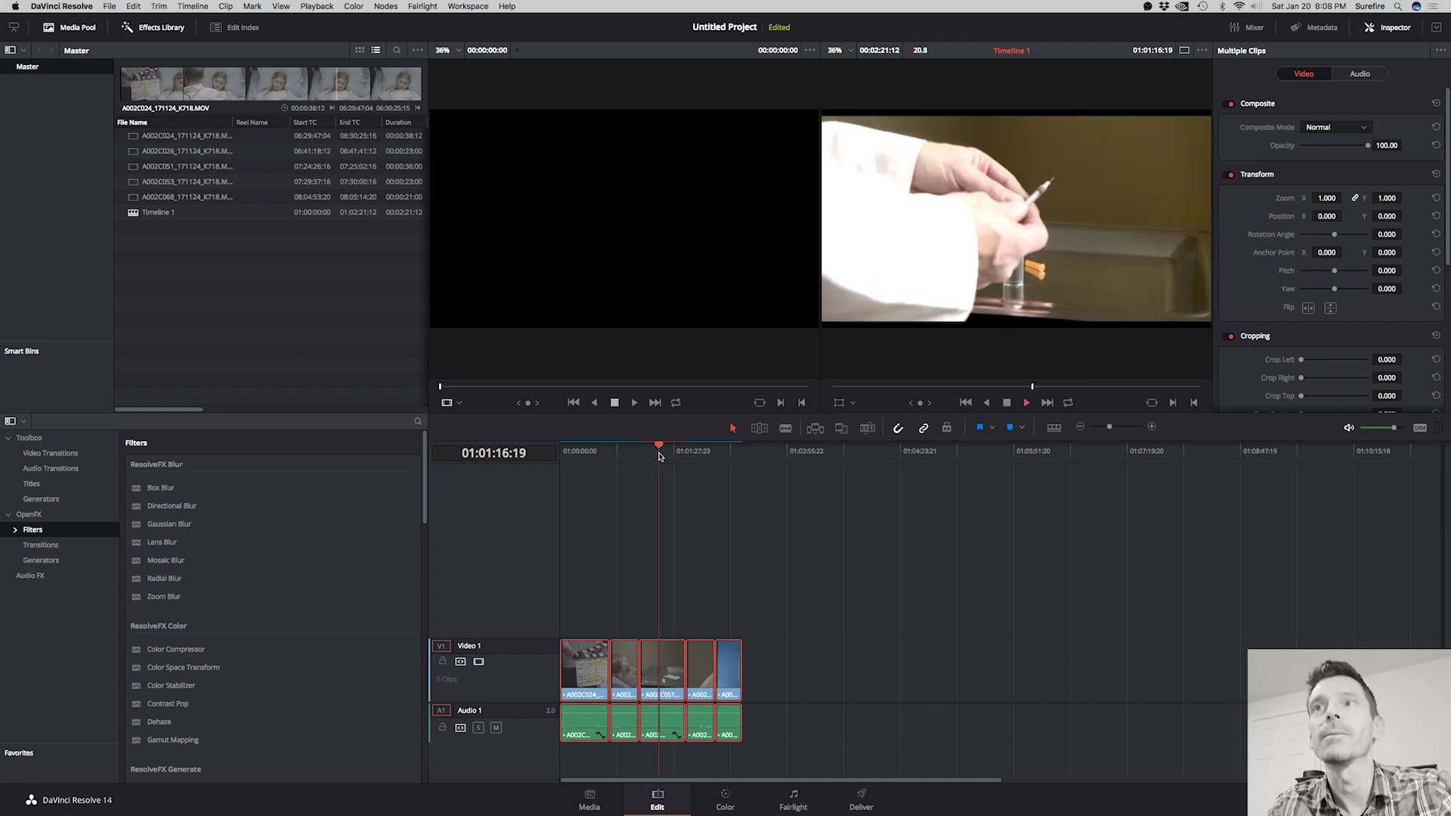
{"action": "key", "text": "space"}
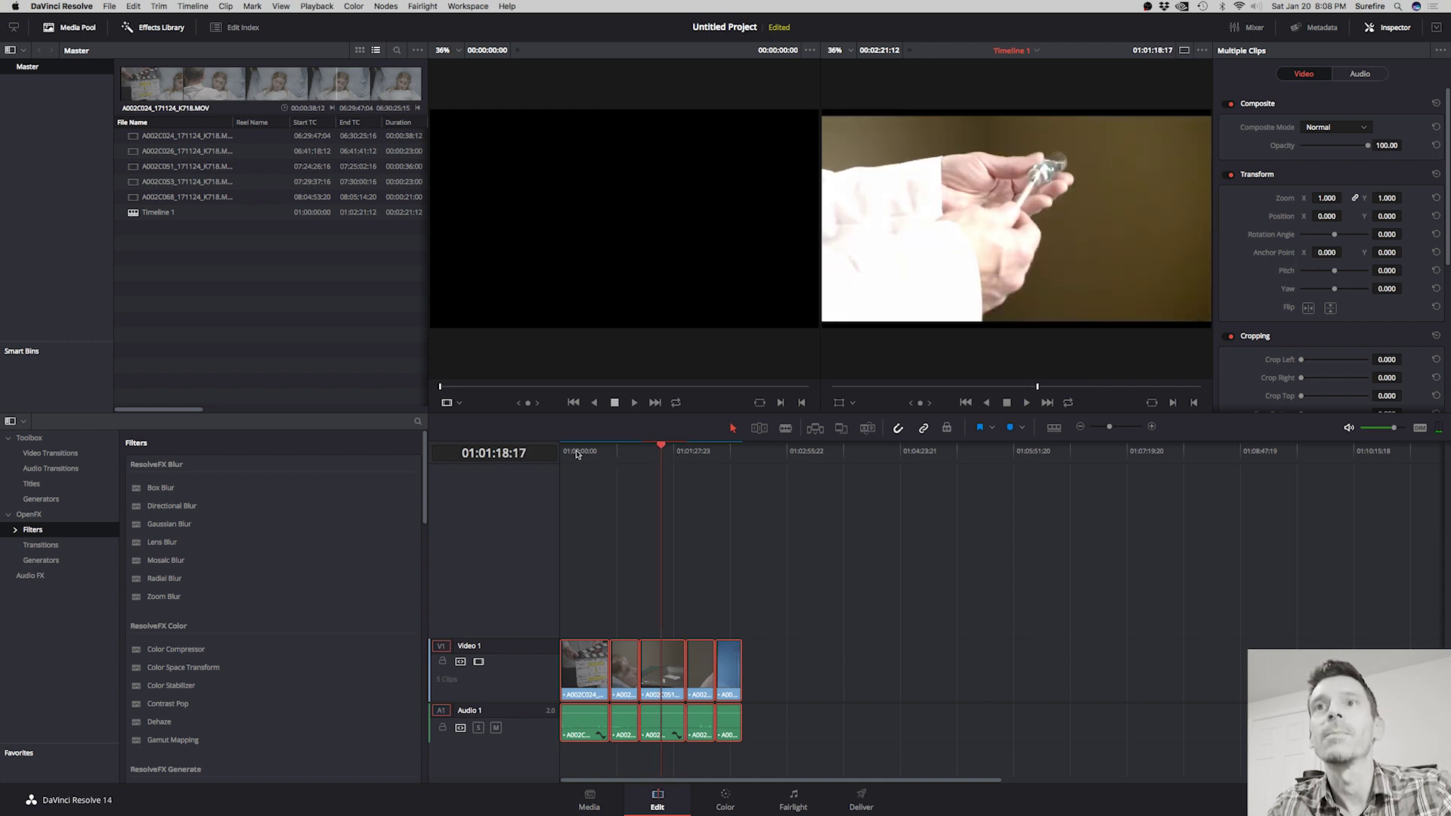
{"action": "left_click", "coordinate": [576, 454]}
{"action": "key", "text": "space"}
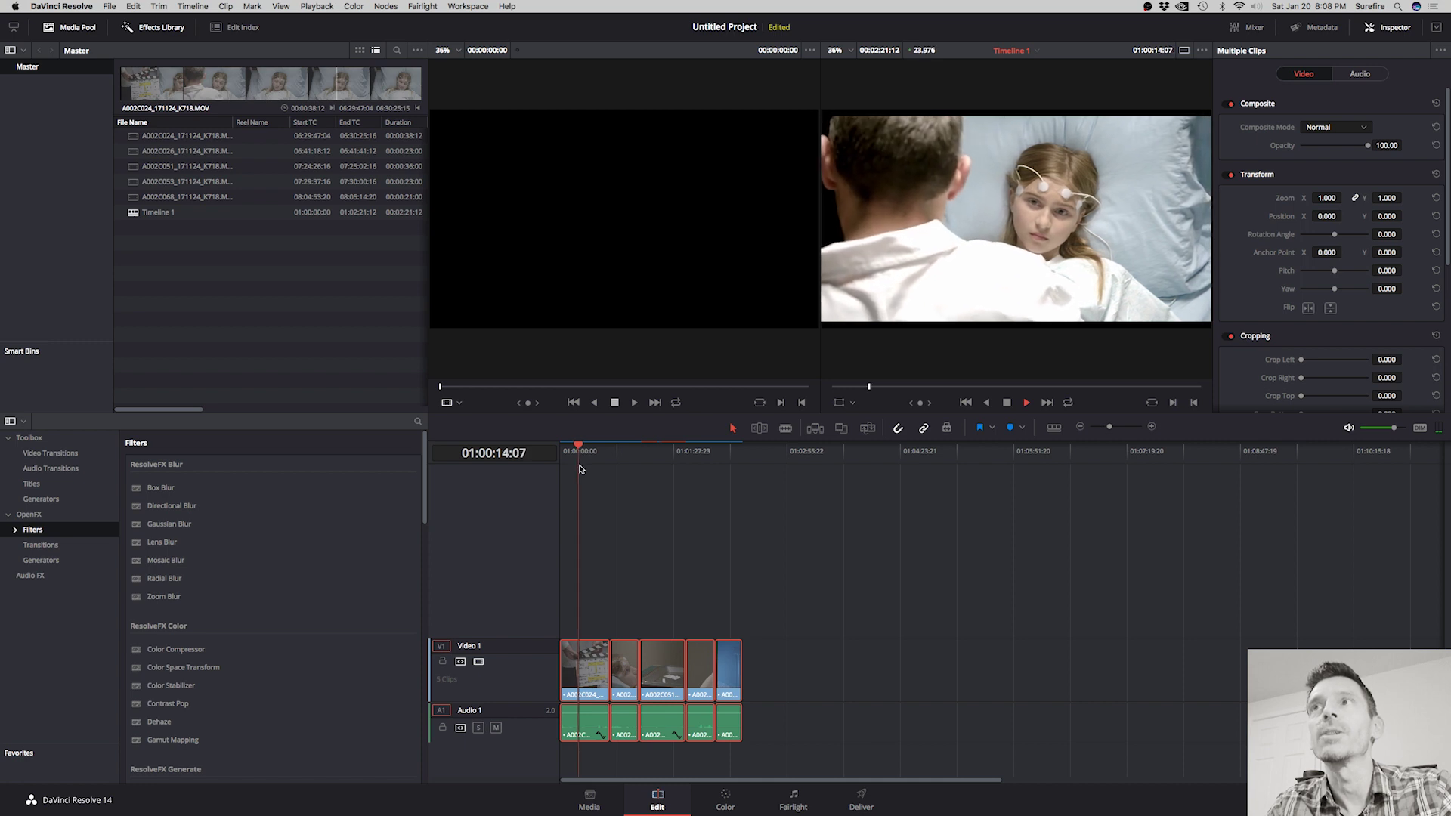